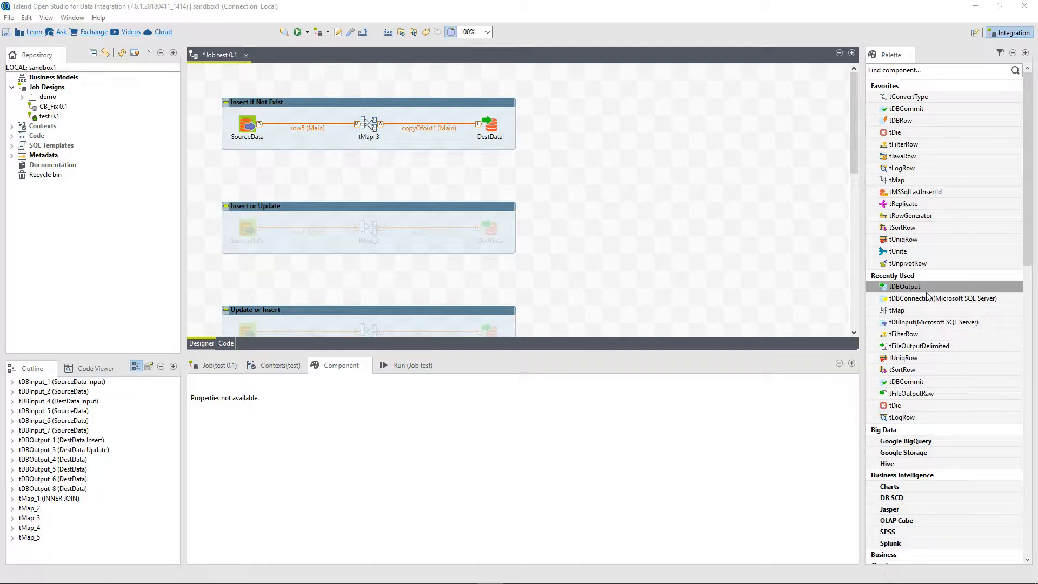
Add a tDBOutput component to the empty canvas beside the existing flows and apply Microsoft SQL Server as its database.
left_click_drag(927, 287, 690, 206)
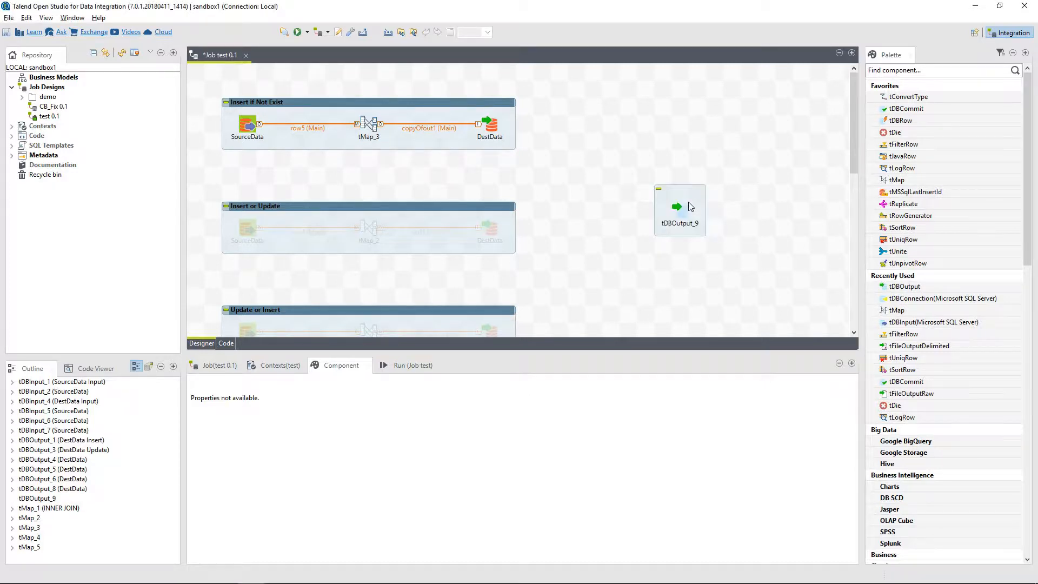
left_click(682, 209)
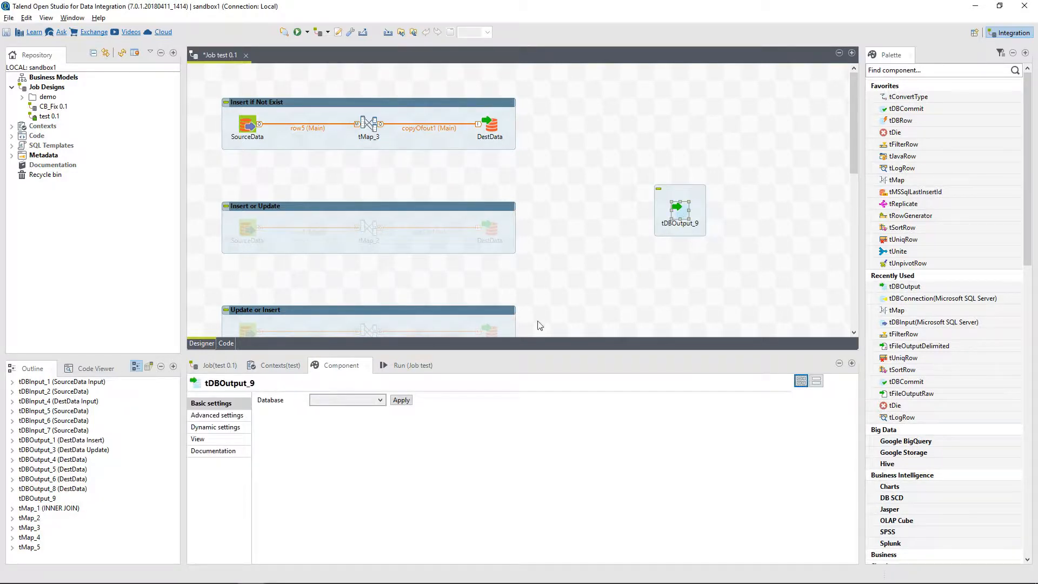
left_click(380, 400)
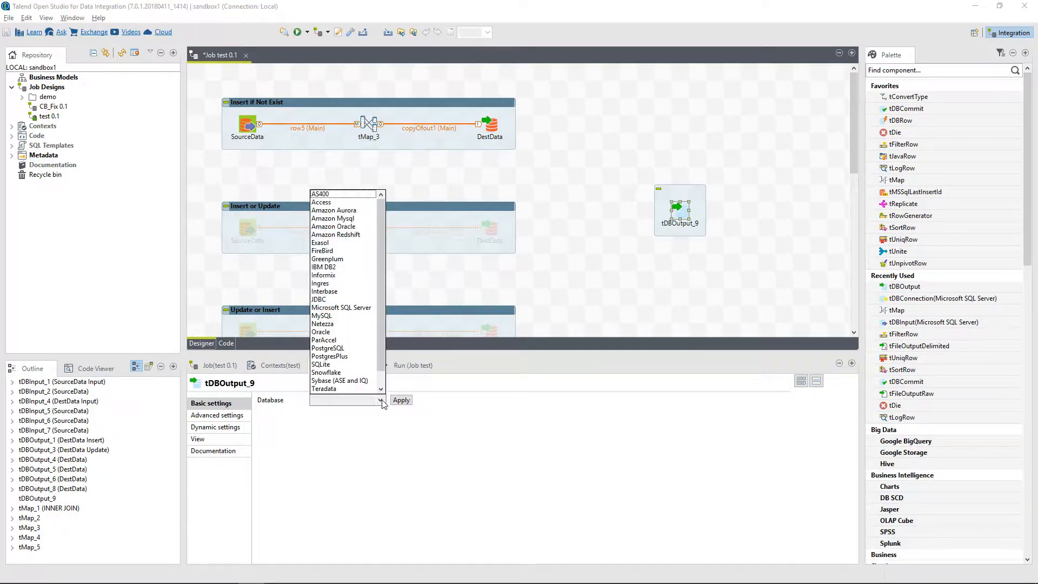
left_click(350, 311)
left_click(401, 400)
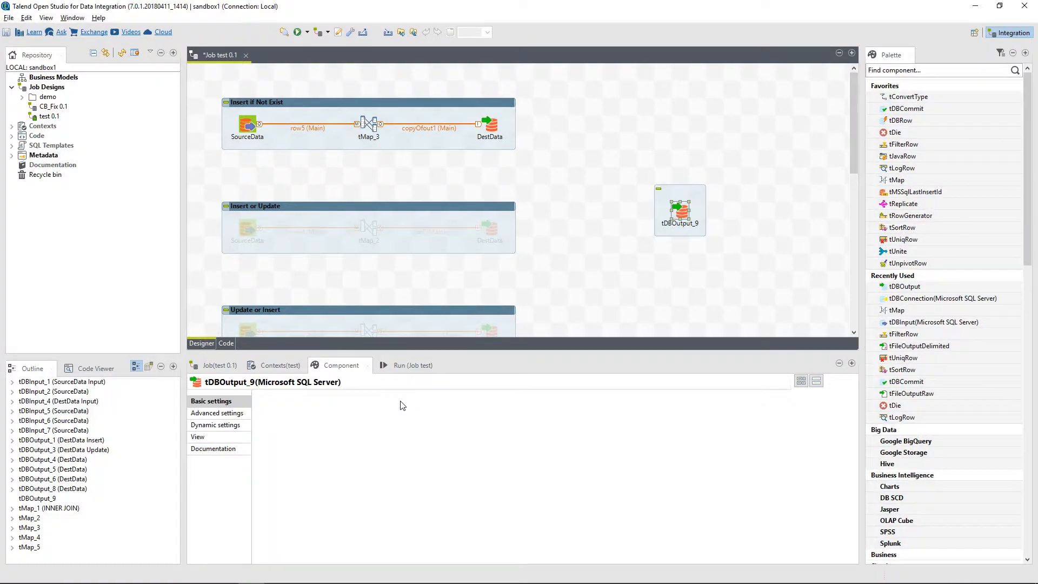
Set the new tDBOutput component's action on data to Insert if not exist.
left_click_drag(665, 354, 663, 300)
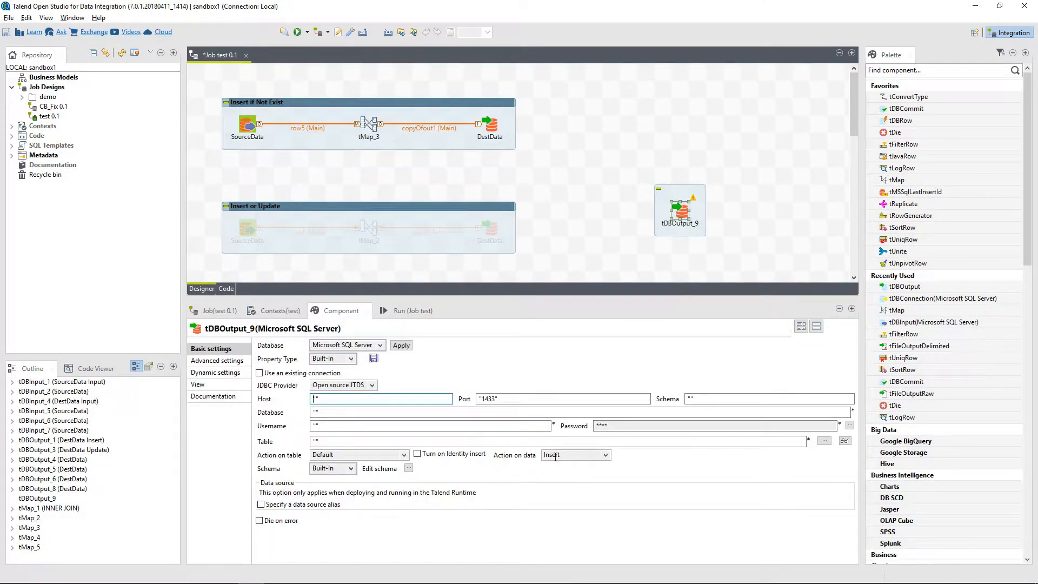
left_click(523, 461)
left_click(606, 455)
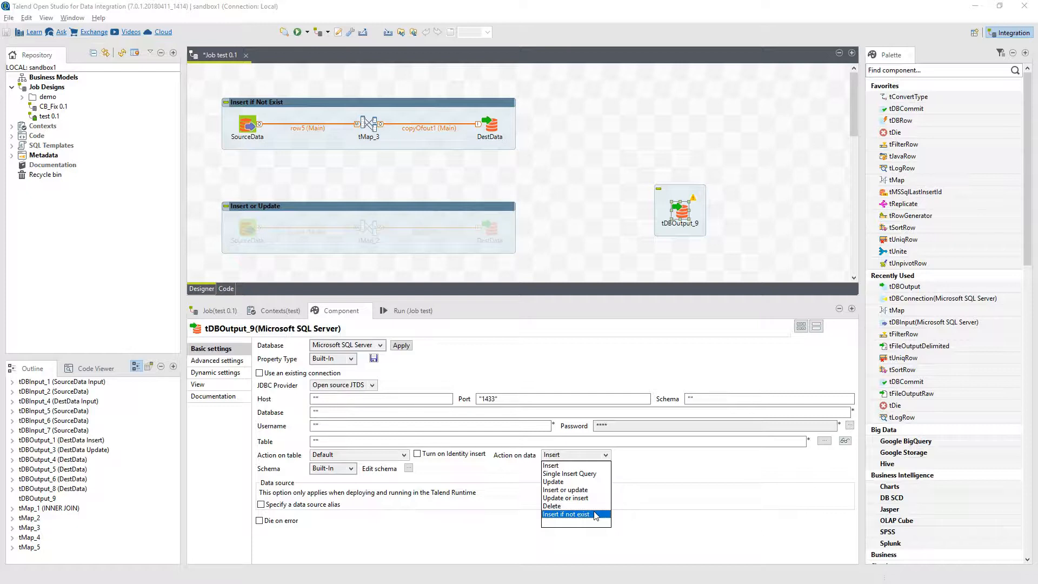
left_click(593, 515)
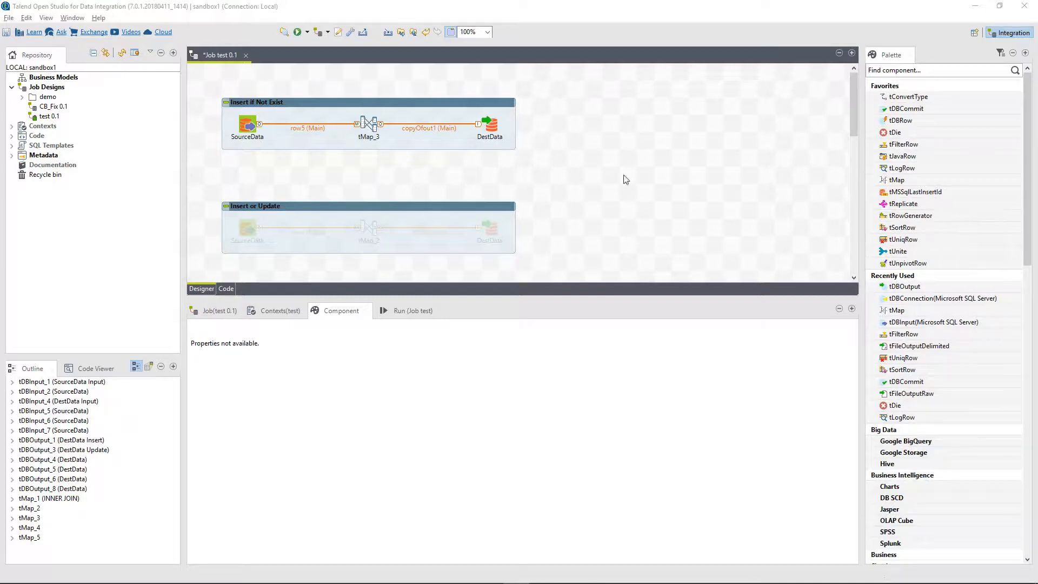
Inspect tMap_3's output mapping and key column, and check the SourceData and DestData query results in SQL Server Management Studio.
double_click(371, 127)
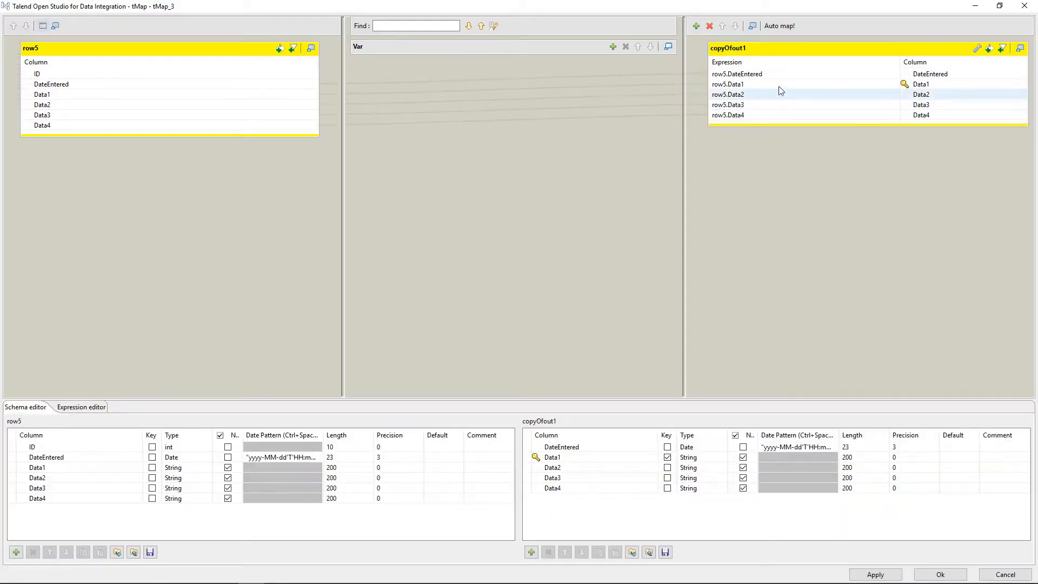
left_click(789, 85)
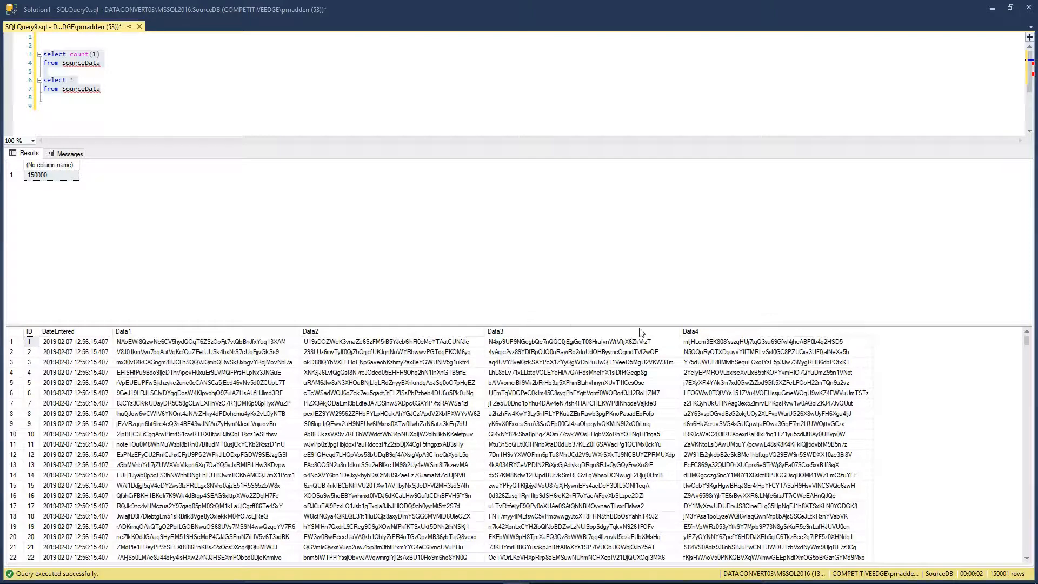
left_click(723, 332)
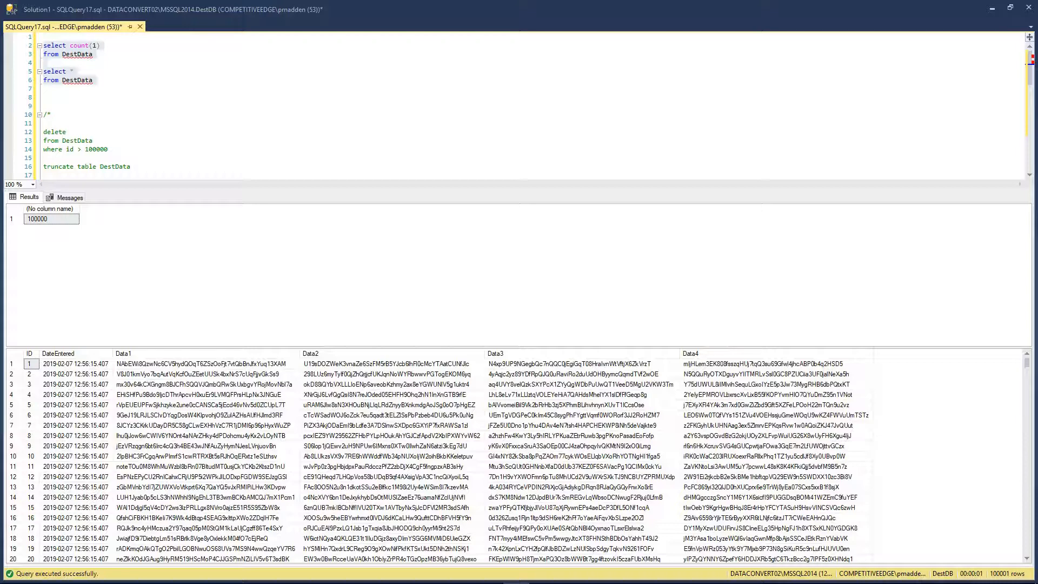
left_click(59, 223)
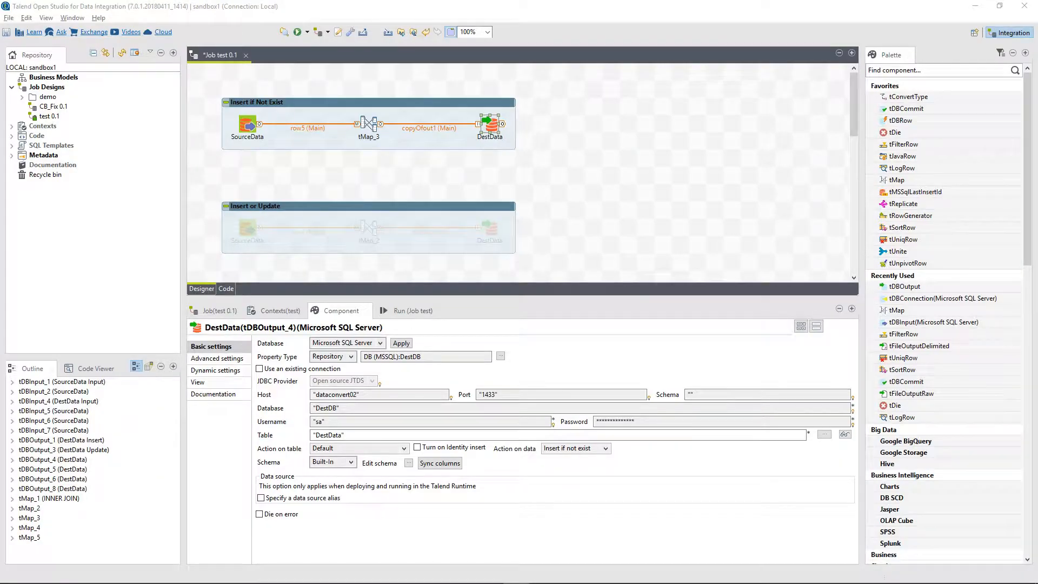
Run the test job with the Insert if Not Exist flow from SourceData to DestData.
mouse_move(854, 103)
left_mouse_down()
mouse_move(860, 174)
mouse_move(861, 96)
left_mouse_up()
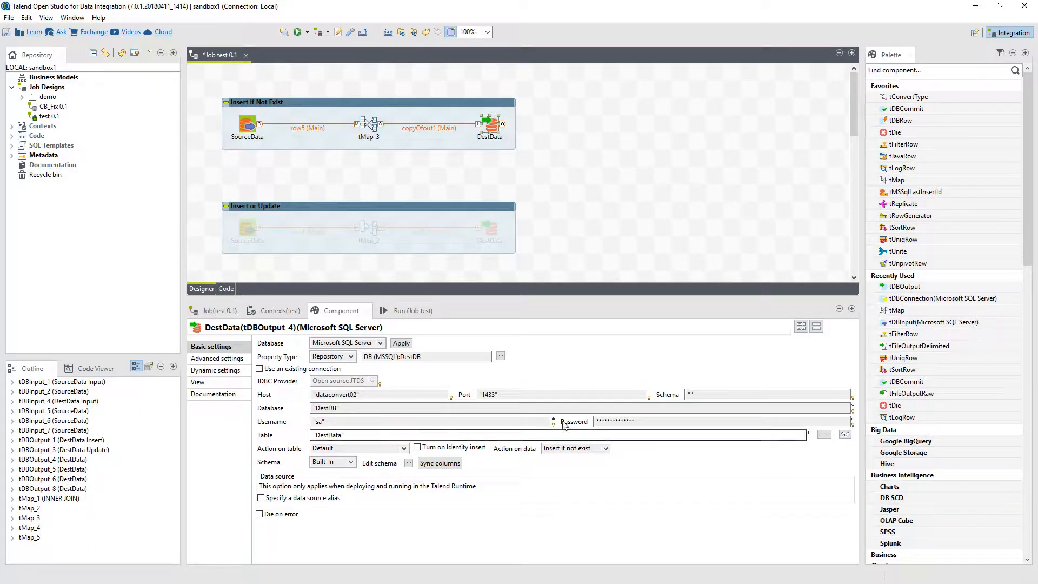
left_click(406, 310)
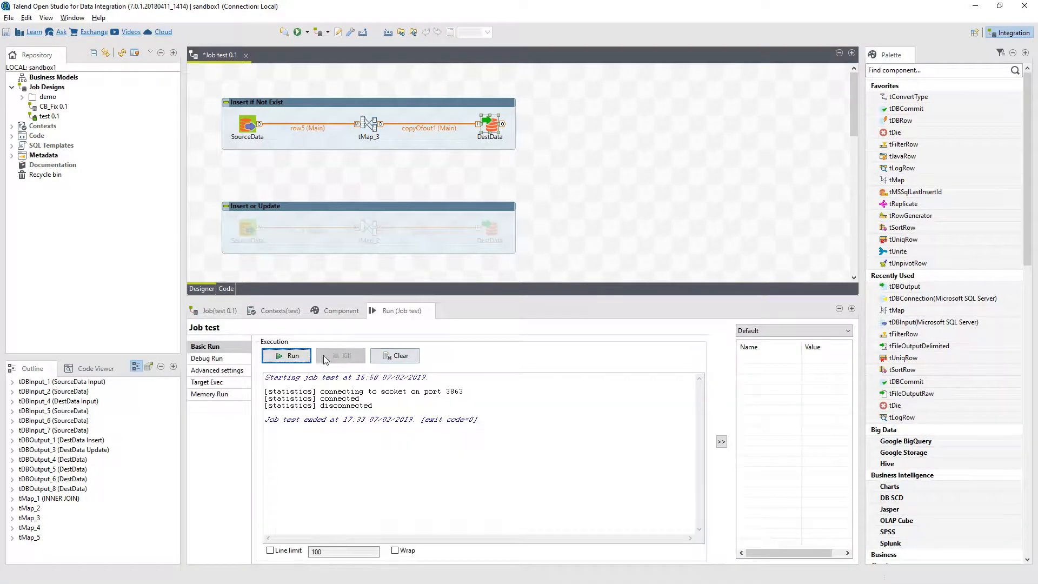
left_click(296, 357)
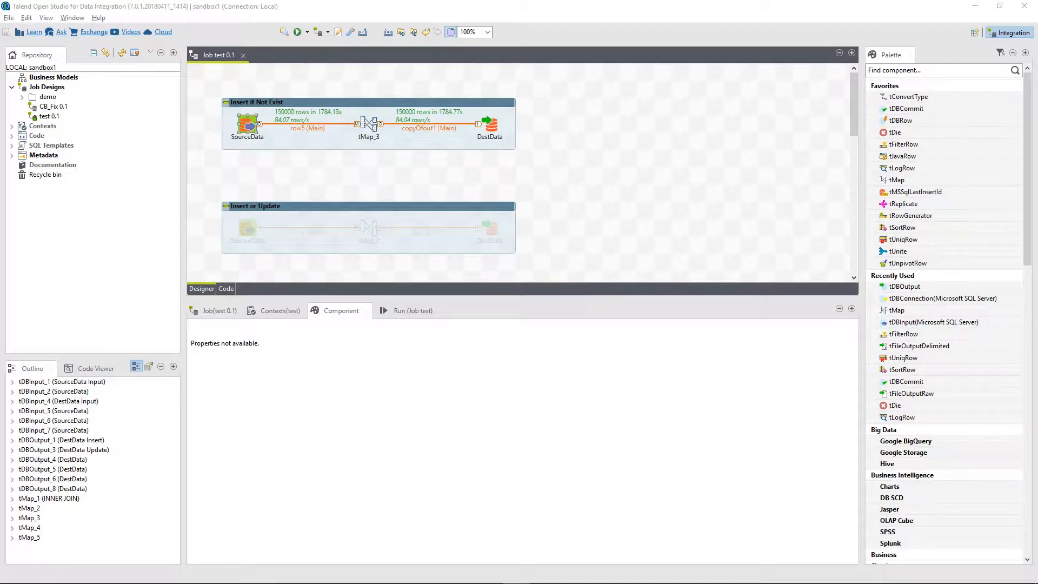
Switch to SQL Server Management Studio and rerun the count and select queries on DestData.
key("alt+Tab")
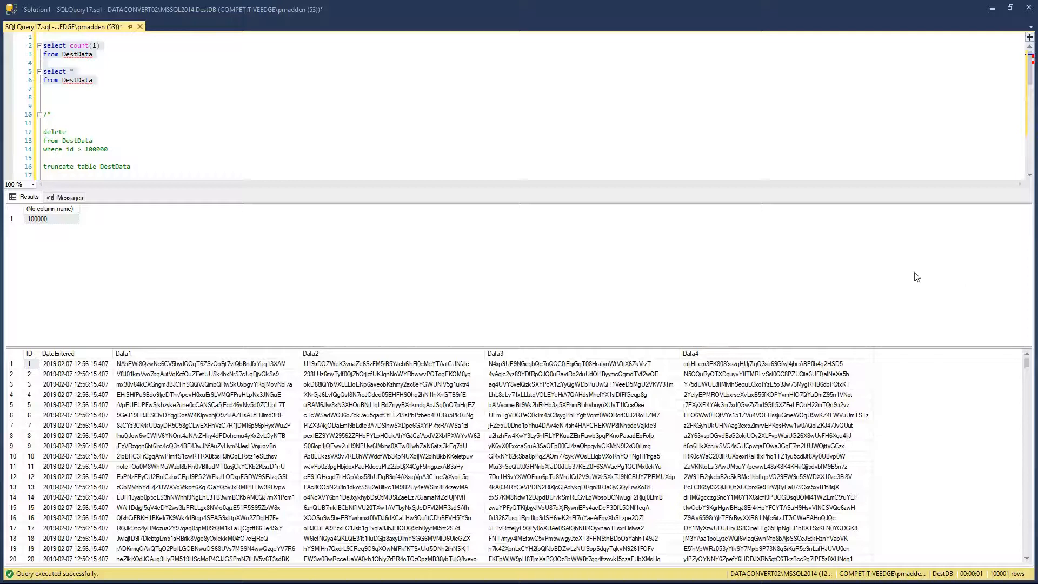
left_click(122, 9)
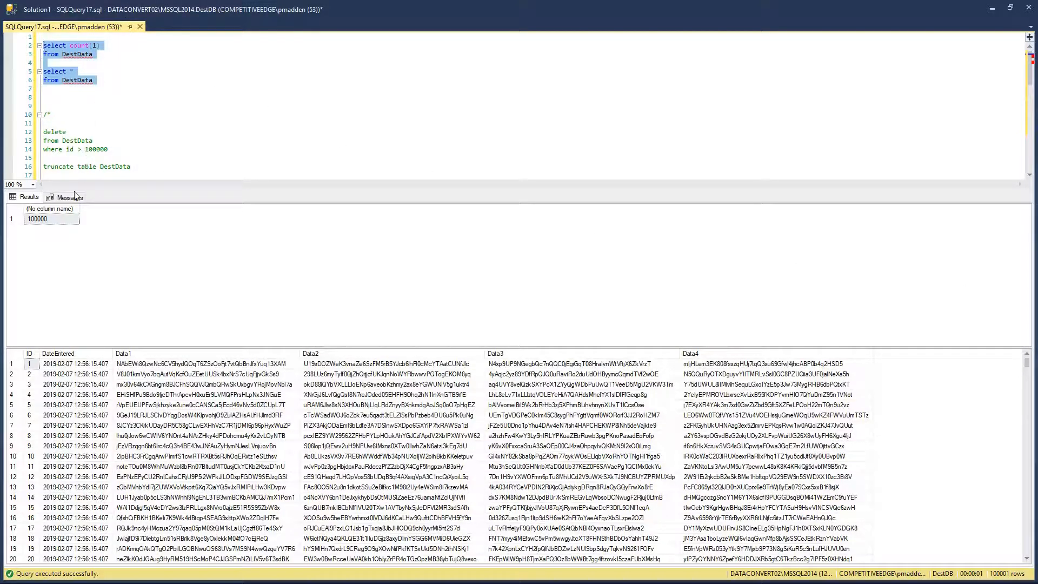
key("F5")
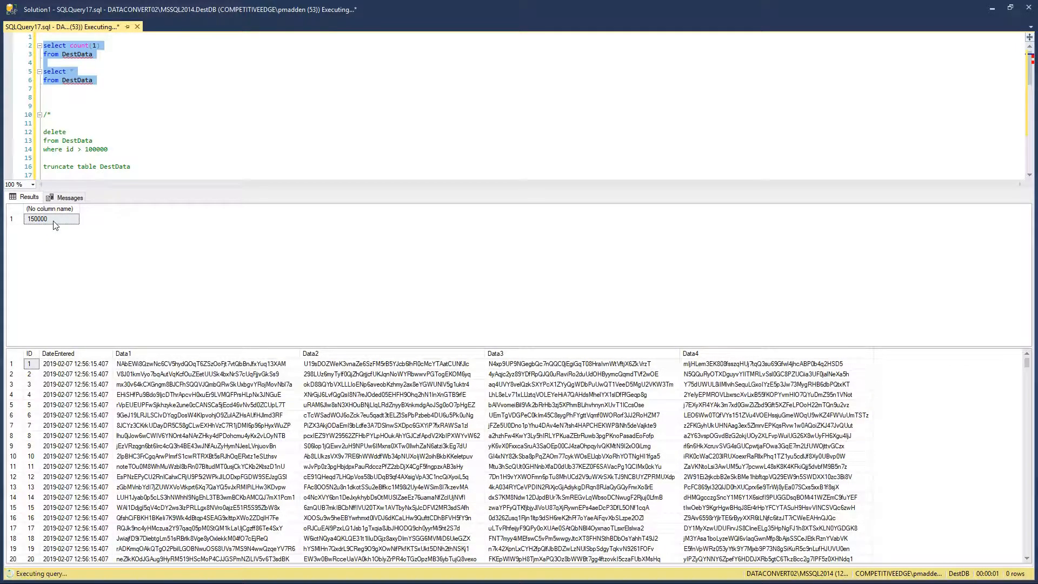
Delete the DestData rows with id > 100000 and rerun the table's count and select queries.
left_click_drag(126, 152, 43, 132)
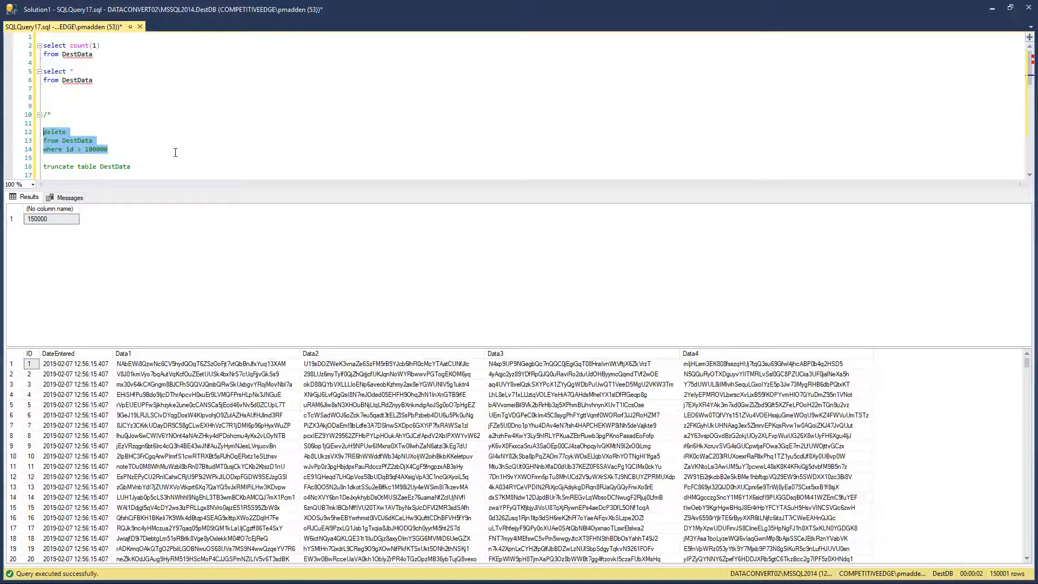
key("F5")
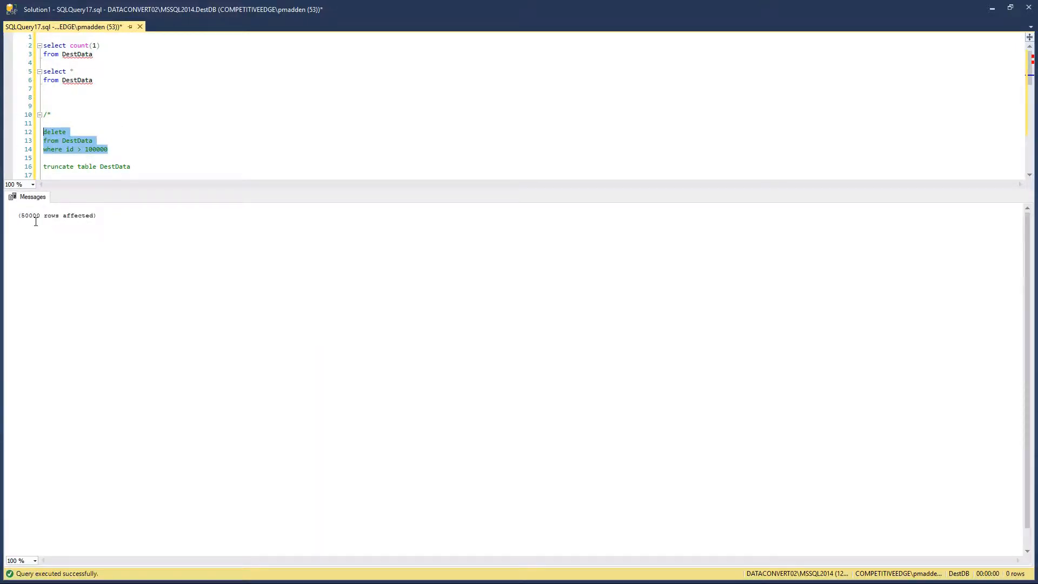
left_click_drag(99, 81, 35, 45)
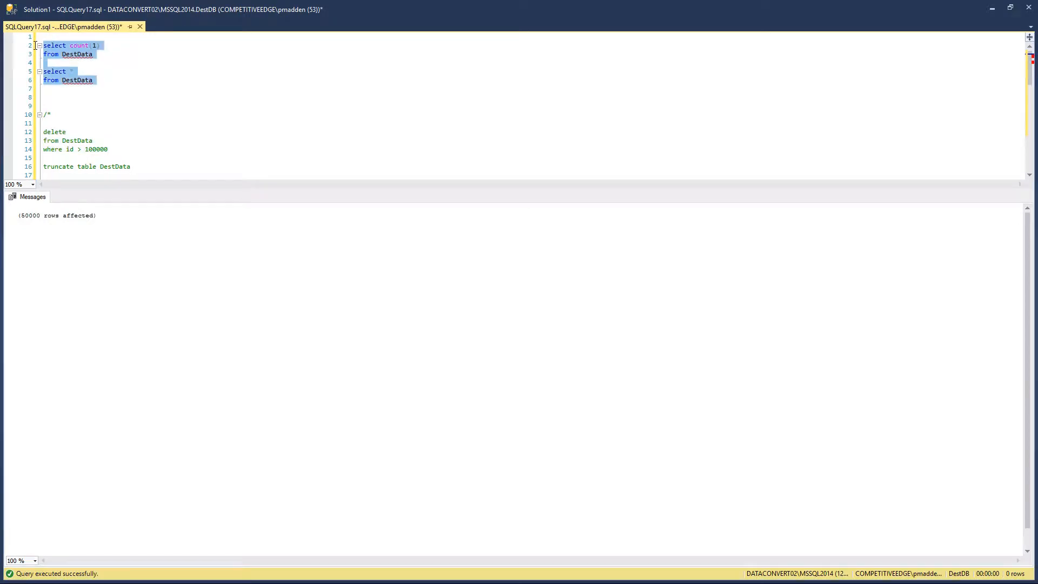
key("F5")
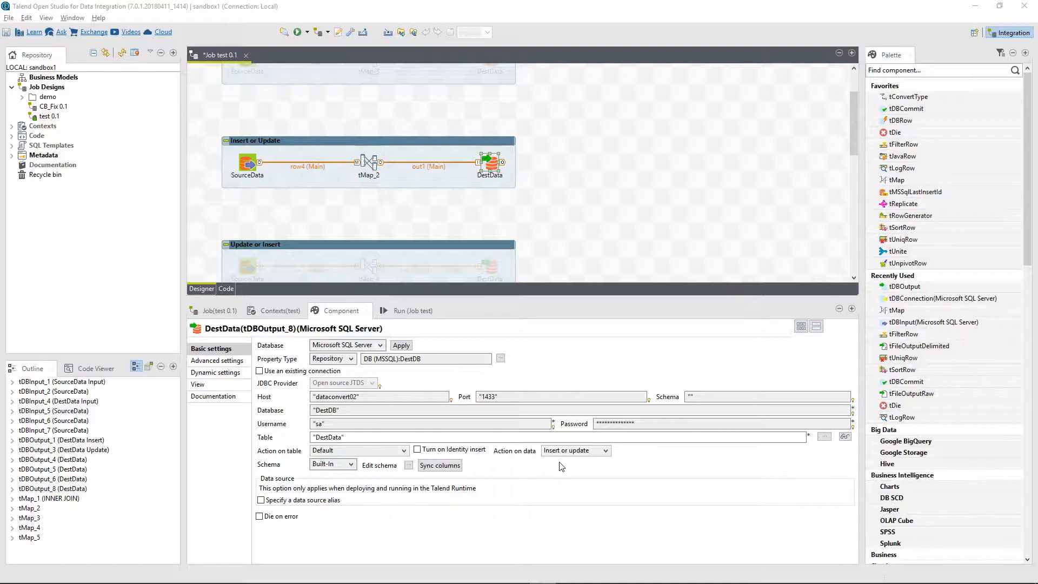
Run the test job with the Insert or Update flow from SourceData to DestData.
left_click(382, 307)
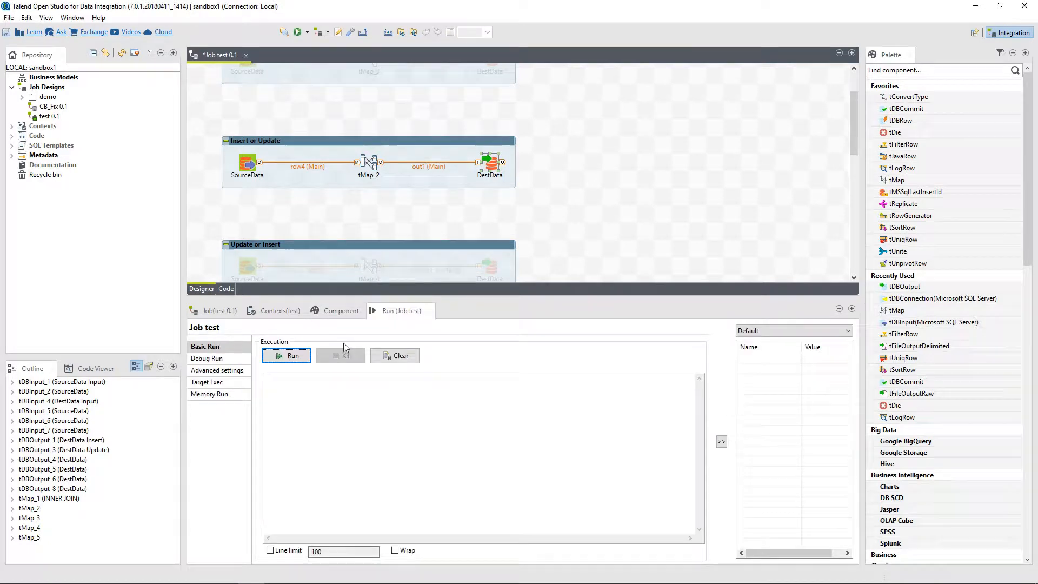
left_click(290, 357)
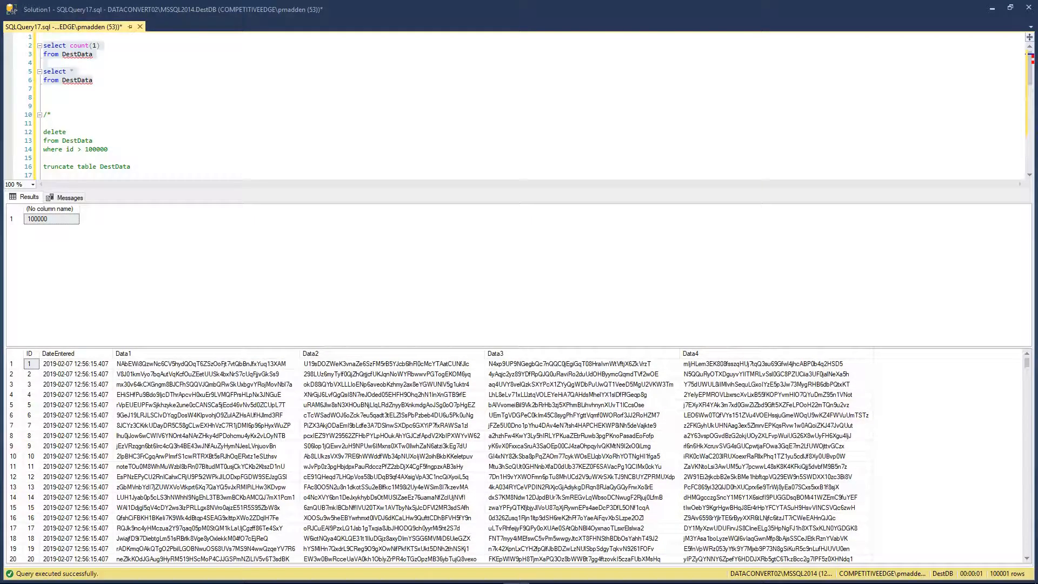
Rerun the DestData count and select queries in SQL Server Management Studio to check the row count.
left_click(341, 7)
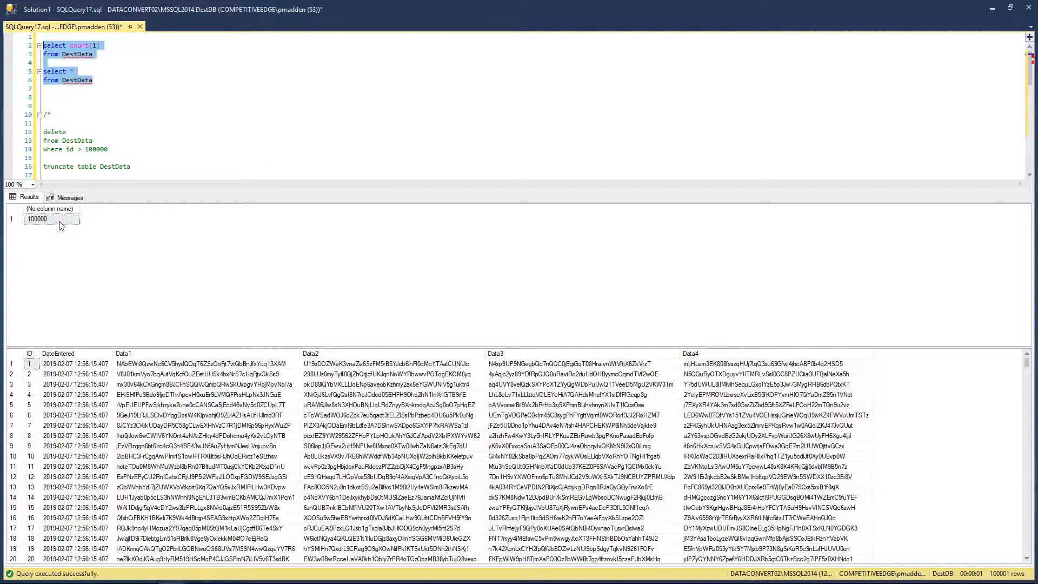
key("F5")
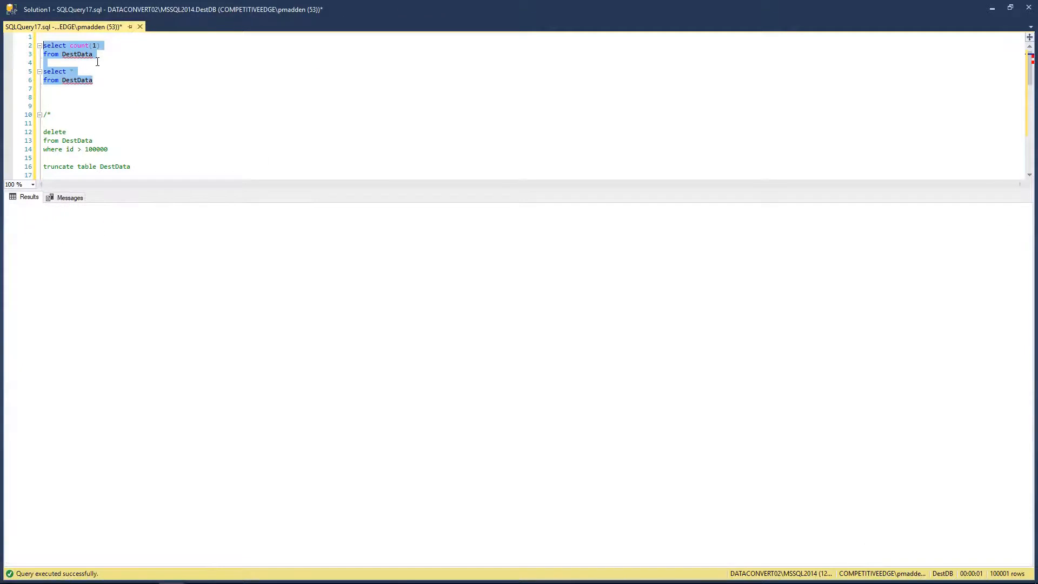
left_click(57, 222)
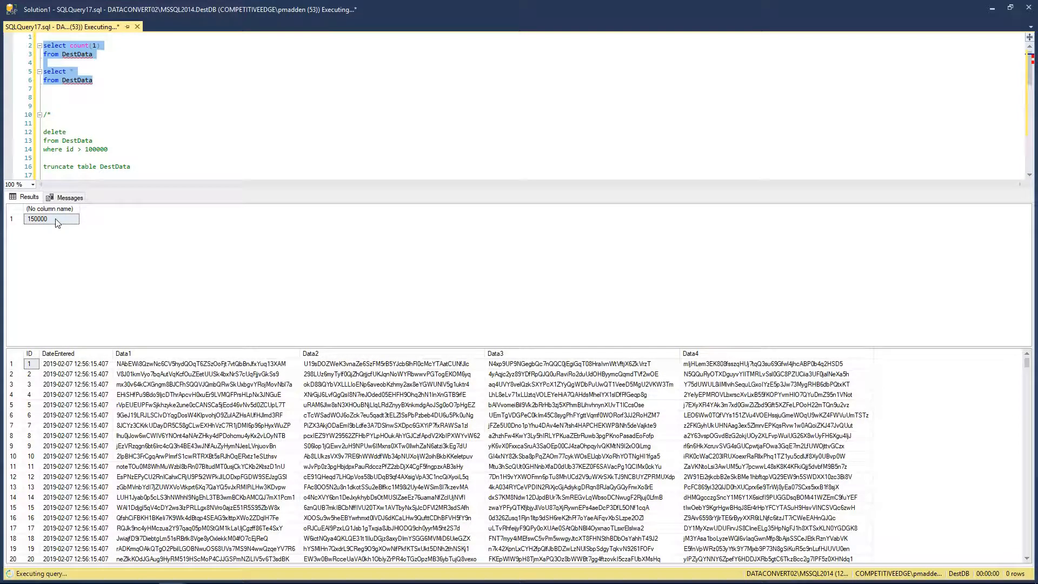
Remove the rows with id > 100000 from DestData again and requery the table's count and contents.
left_click(127, 151)
left_click_drag(127, 150, 42, 132)
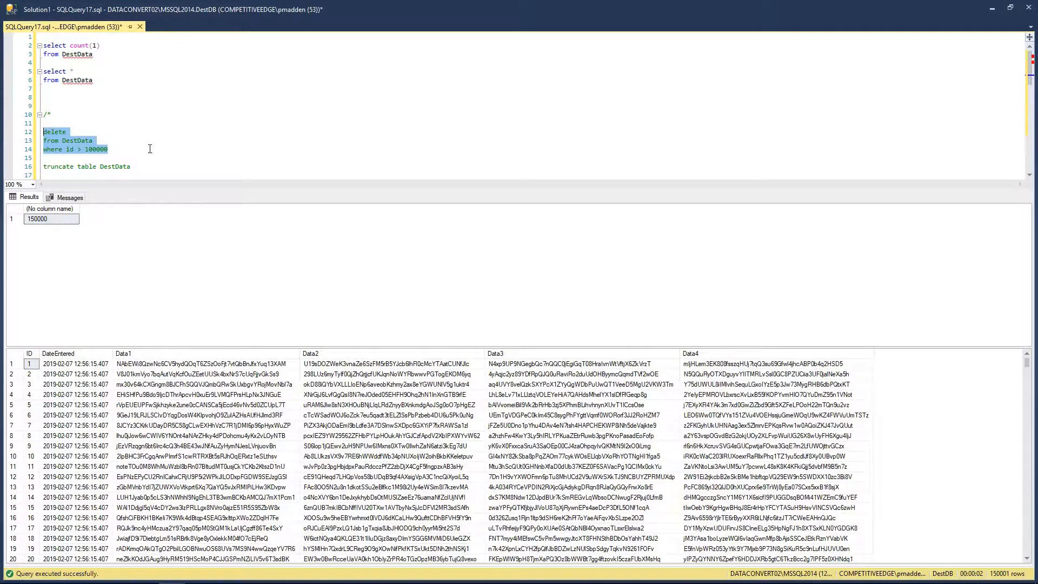
key("F5")
left_click_drag(112, 79, 43, 45)
key("F5")
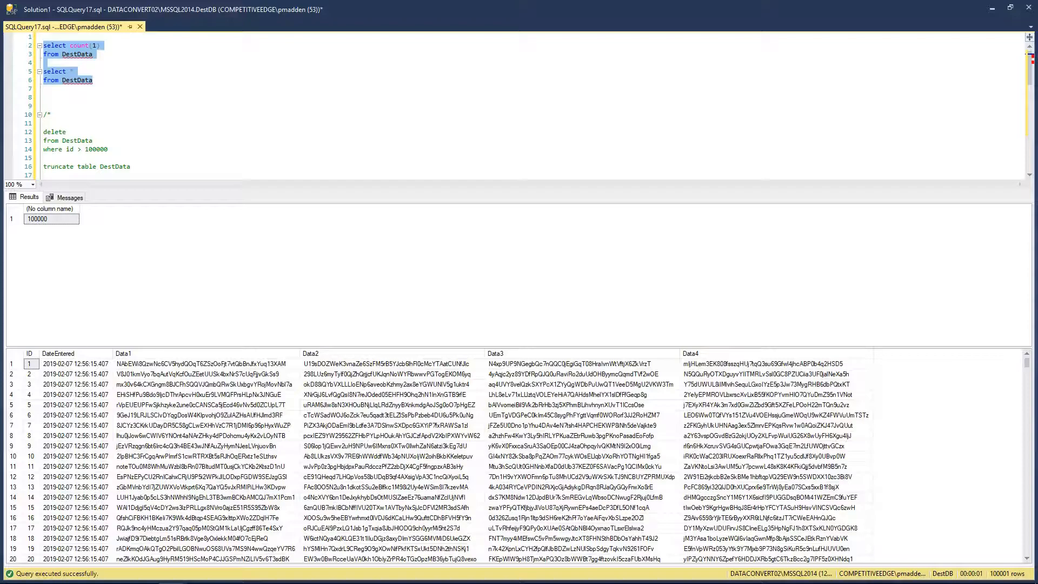
Back in Talend Open Studio, choose Update or insert as the DestData output's action on data and run the Update or Insert flow.
key("alt+Tab")
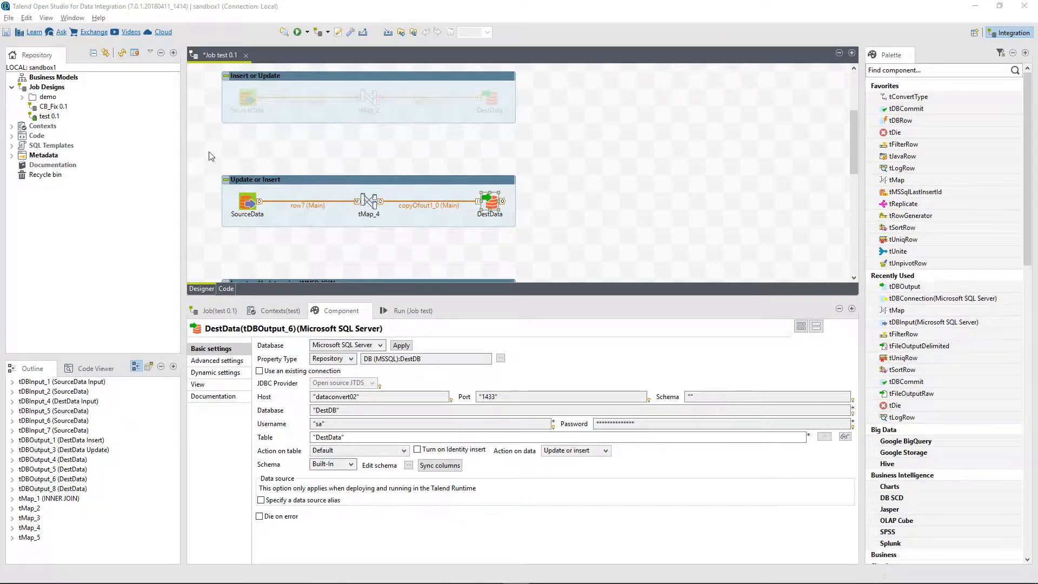
left_click(255, 83)
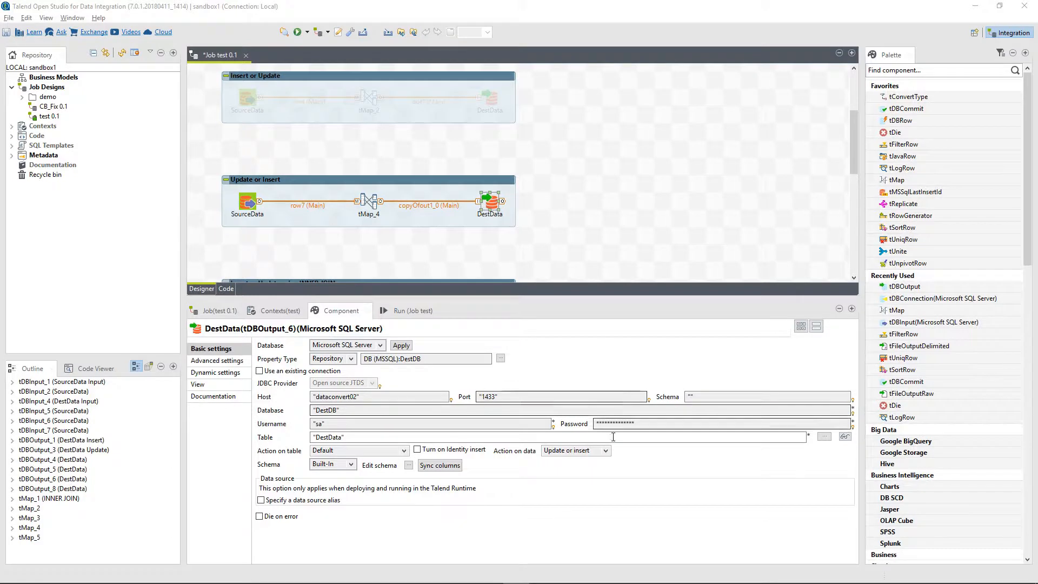
left_click(605, 452)
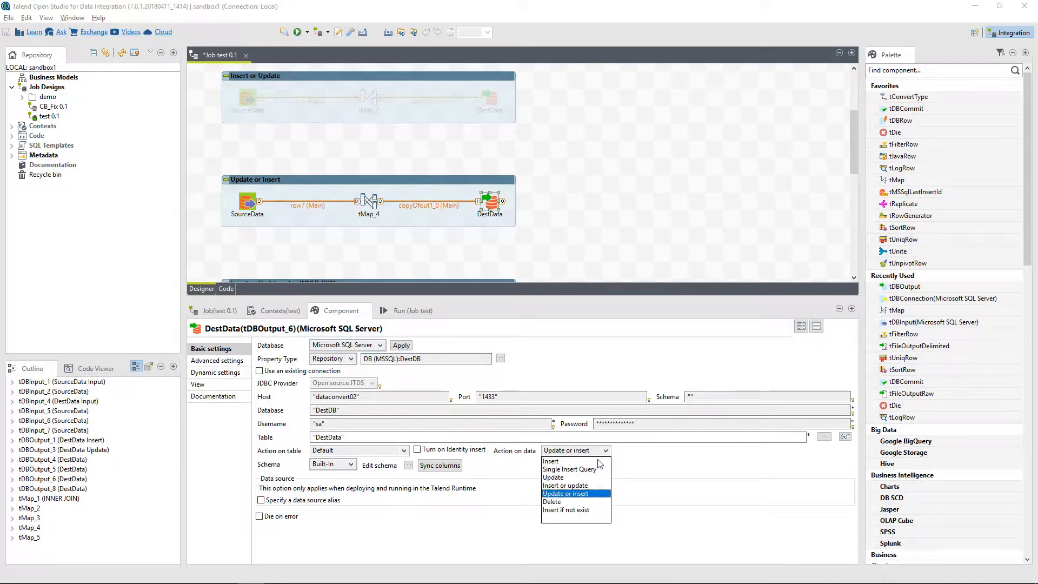
left_click(590, 497)
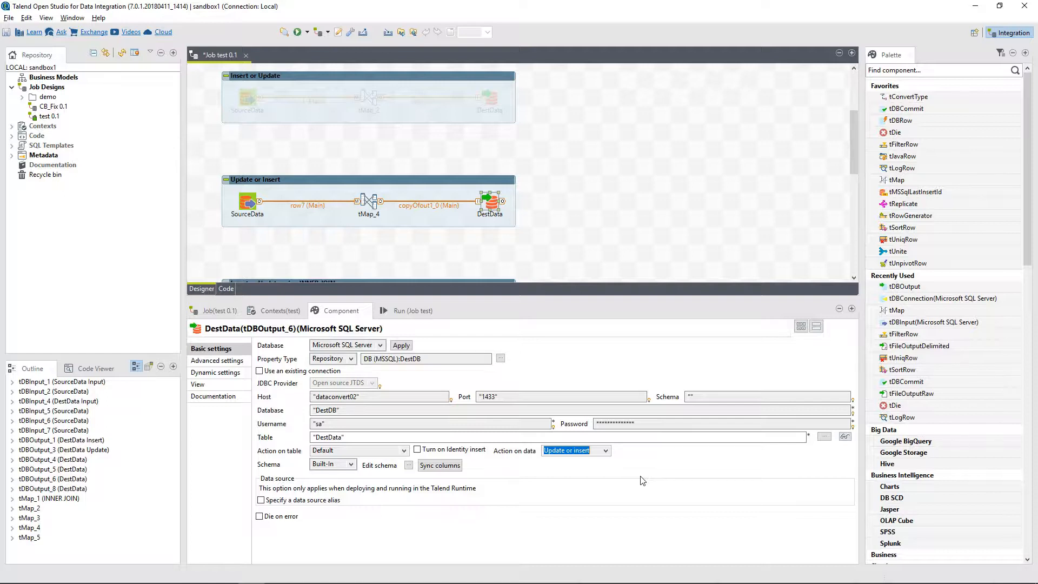
left_click(414, 311)
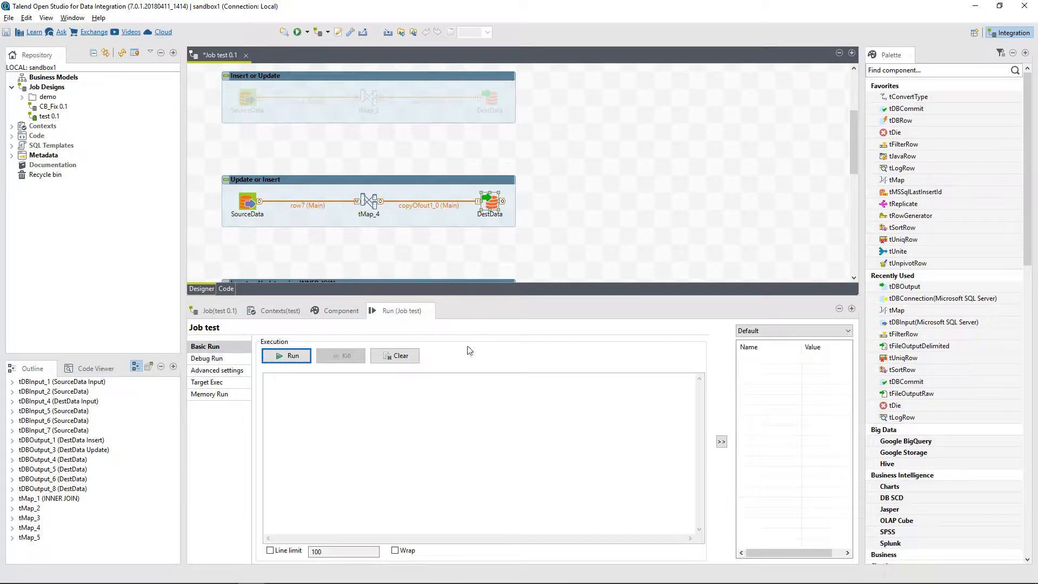
left_click(288, 355)
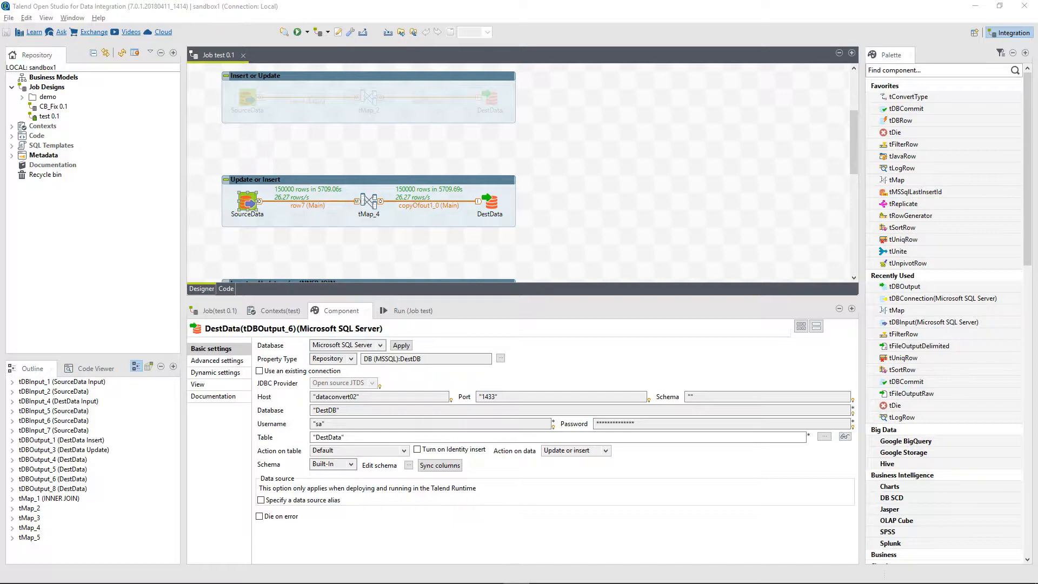
Switch to SQL Server Management Studio and rerun the DestData count and select queries after the Update or Insert run.
key("alt+Tab")
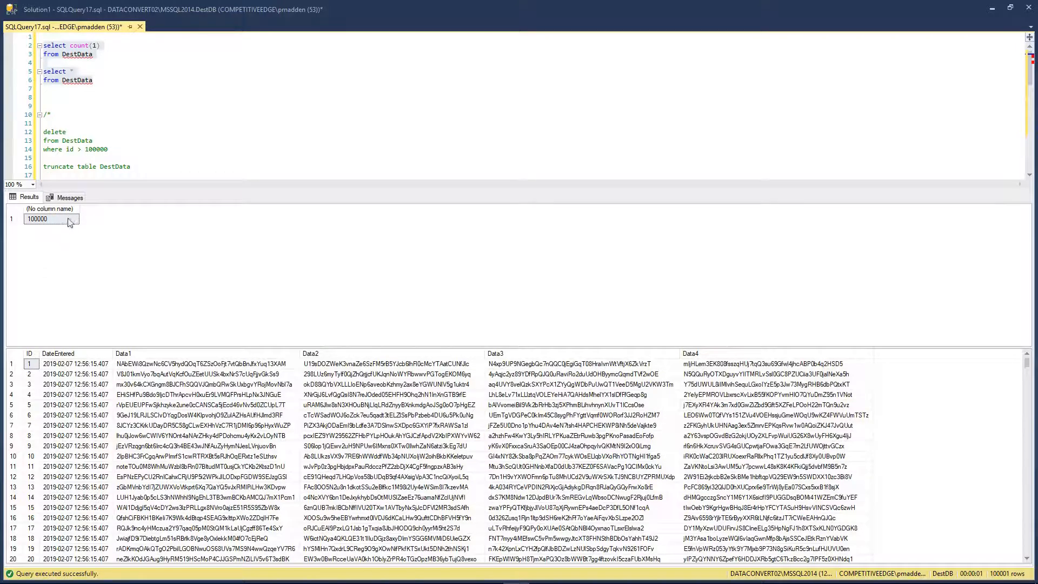
left_click(112, 13)
key("F5")
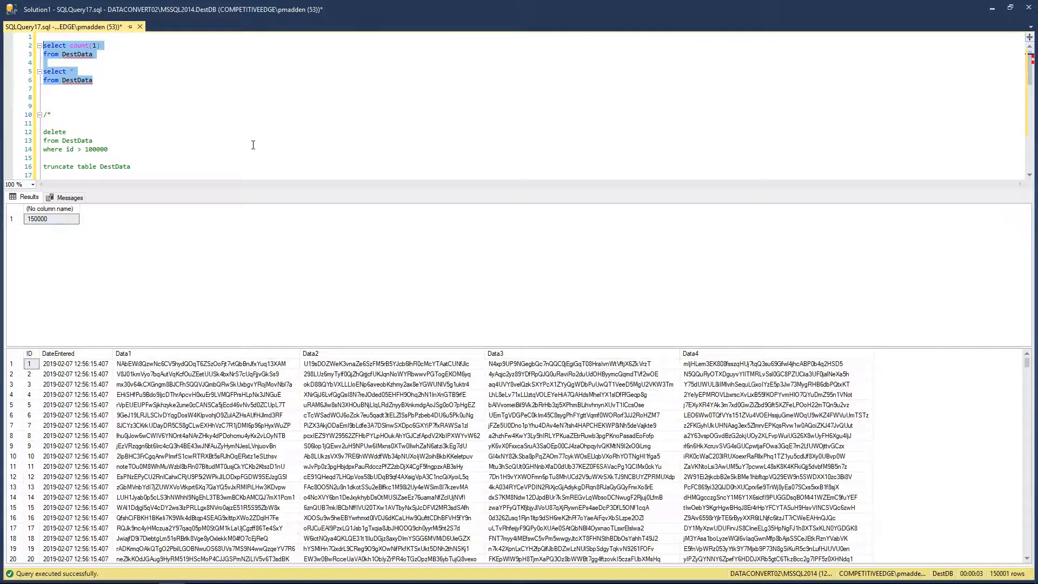
Delete the DestData rows with id > 100000 and rerun the table's select queries.
left_click_drag(118, 148, 43, 132)
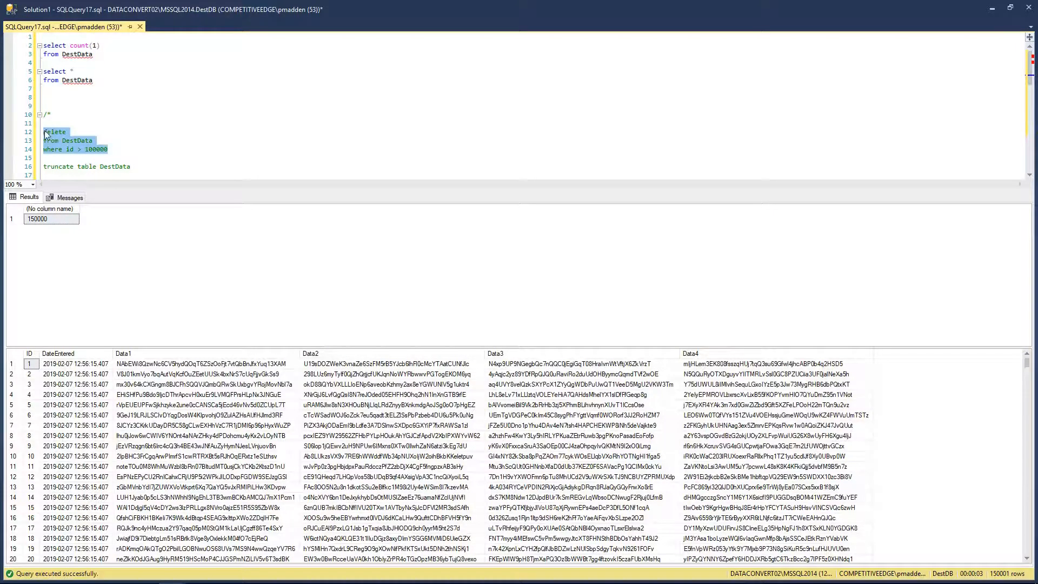
key("F5")
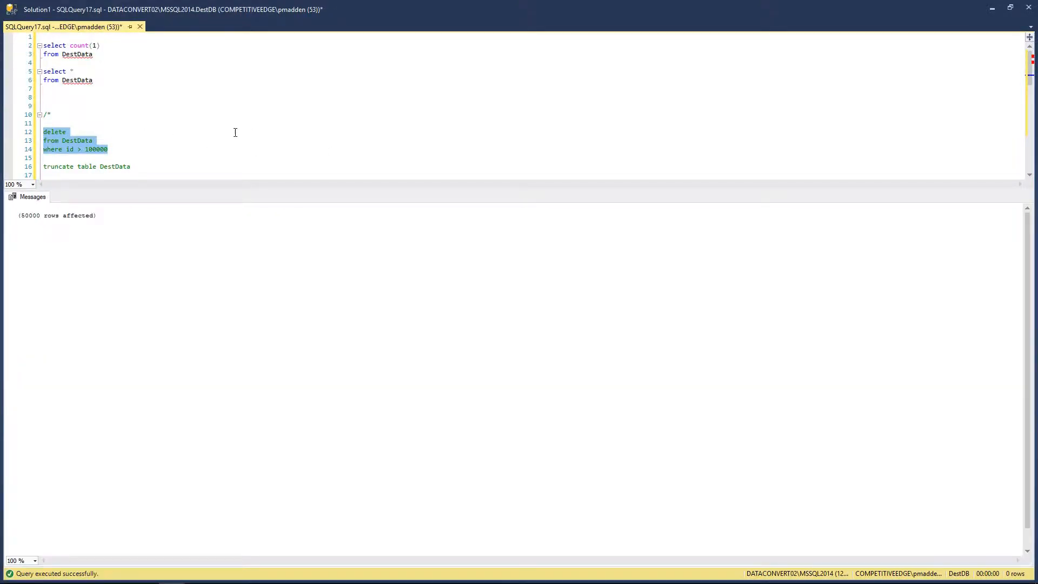
left_click_drag(103, 81, 55, 70)
key("F5")
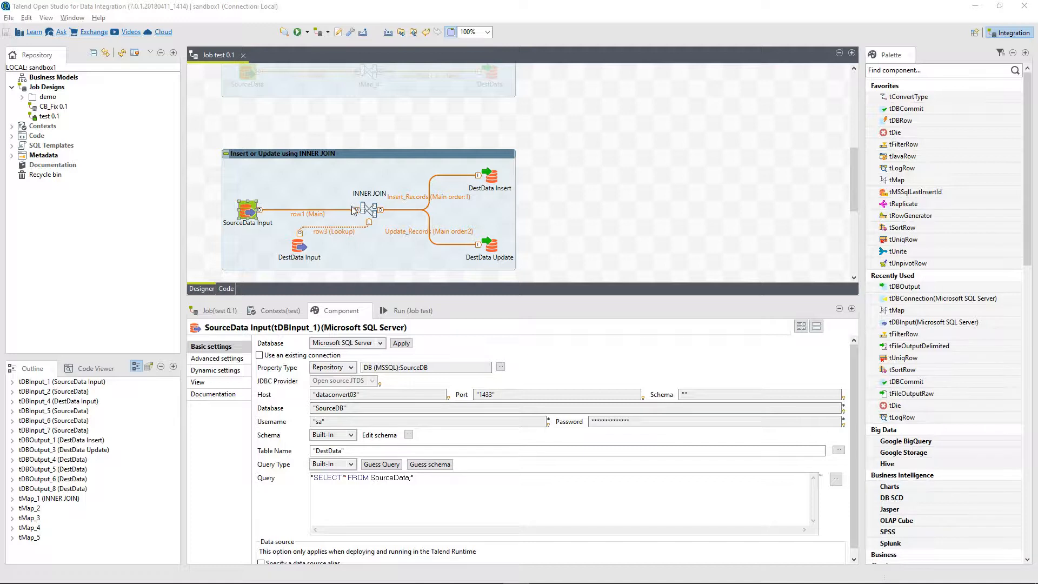
In Talend Open Studio, review the queries of the SourceData Input and DestData Input components in the INNER JOIN flow.
key("ctrl")
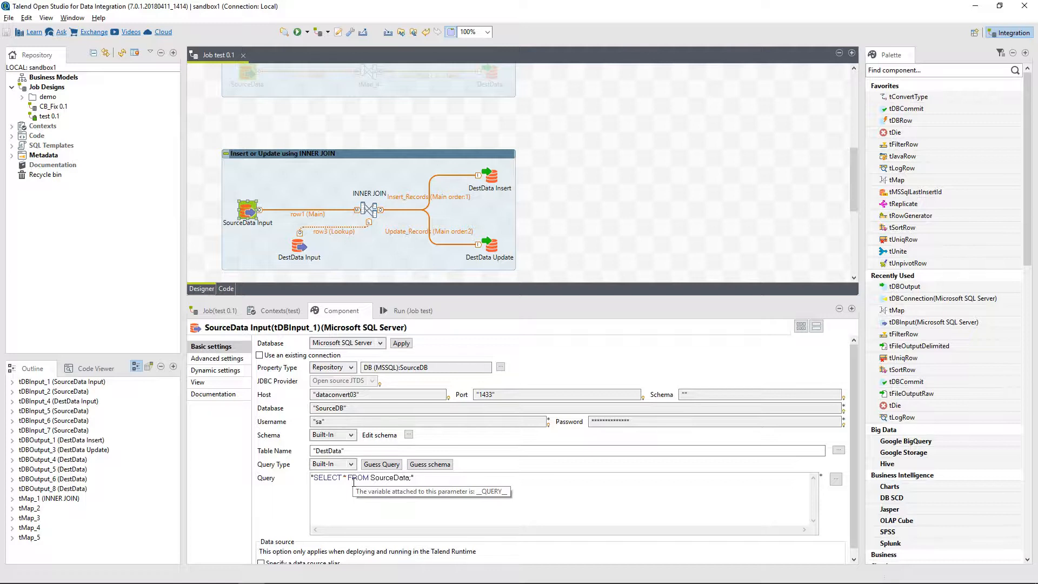
left_click(299, 247)
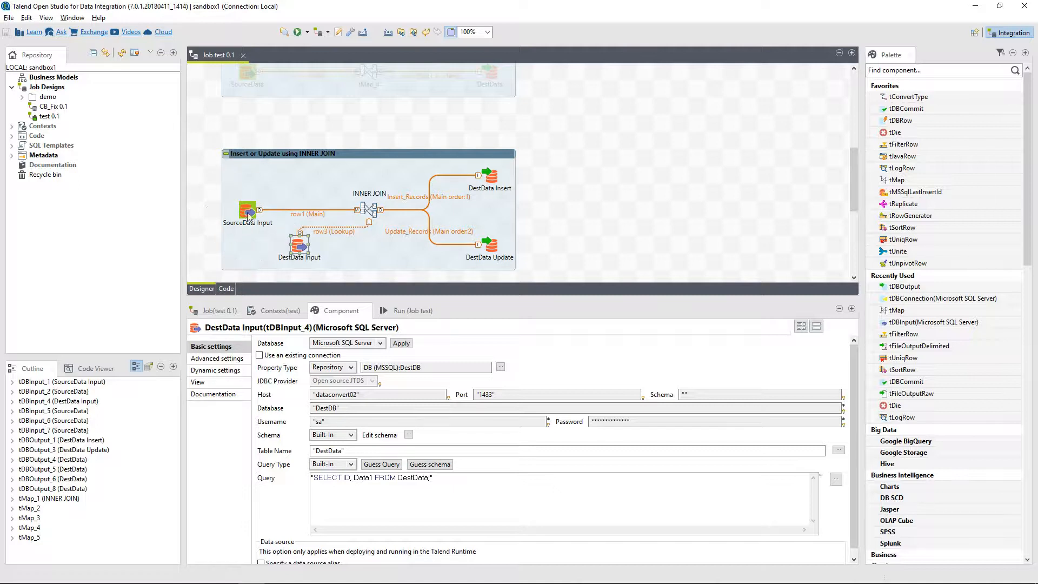
left_click(299, 248)
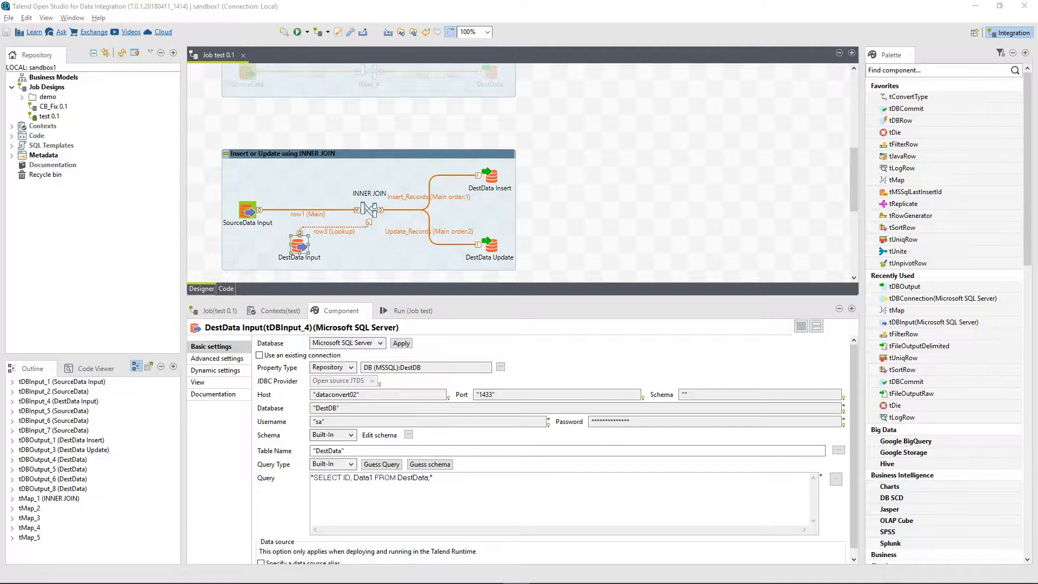
Examine the INNER JOIN tMap's Data1 lookup join and its Insert_Records and Update_Records mappings, and close the map editor without changes.
left_click(372, 210)
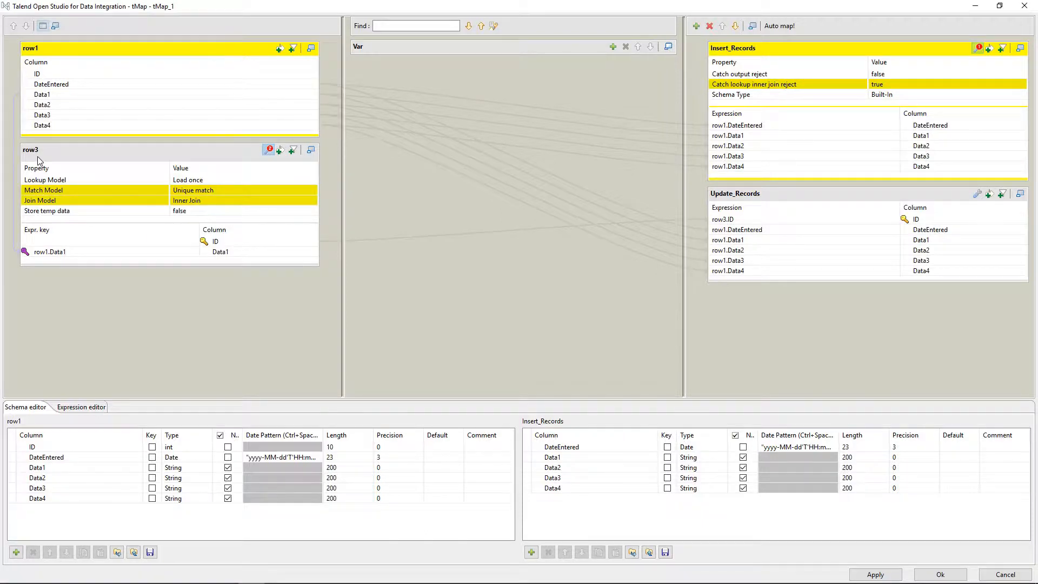
left_click(207, 203)
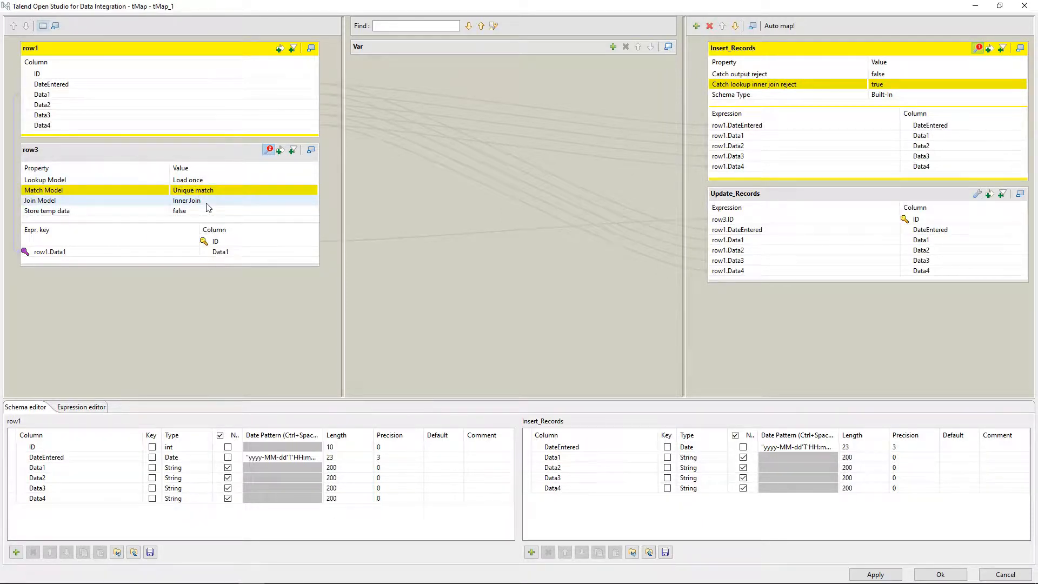
left_click(86, 95)
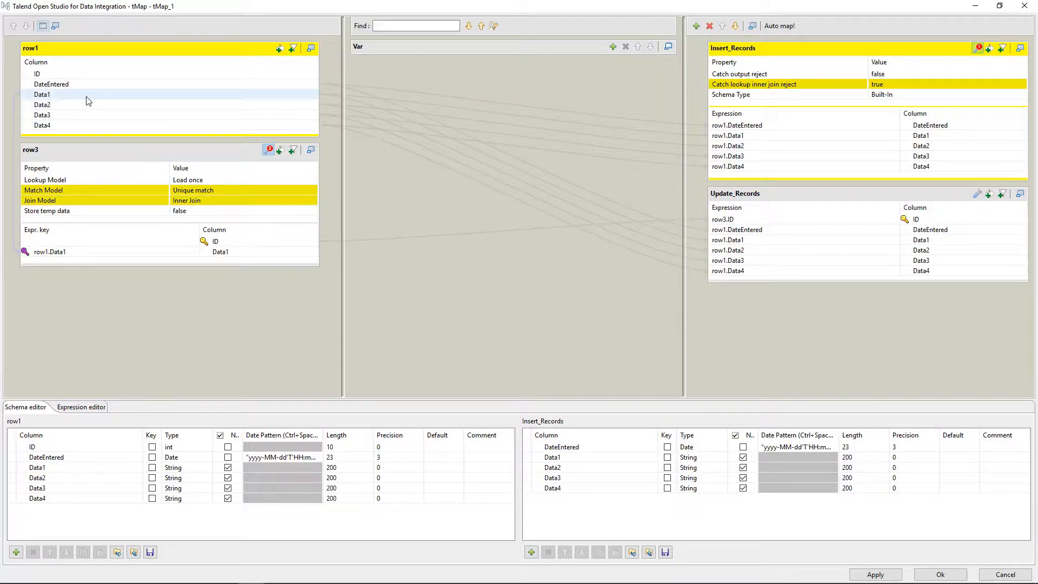
left_click(50, 99)
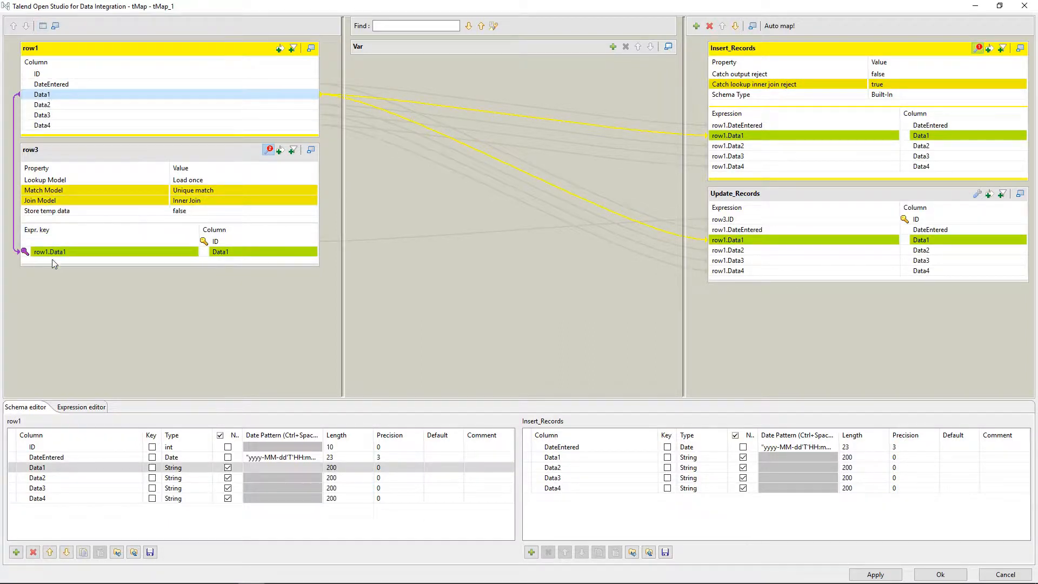
left_click(60, 254)
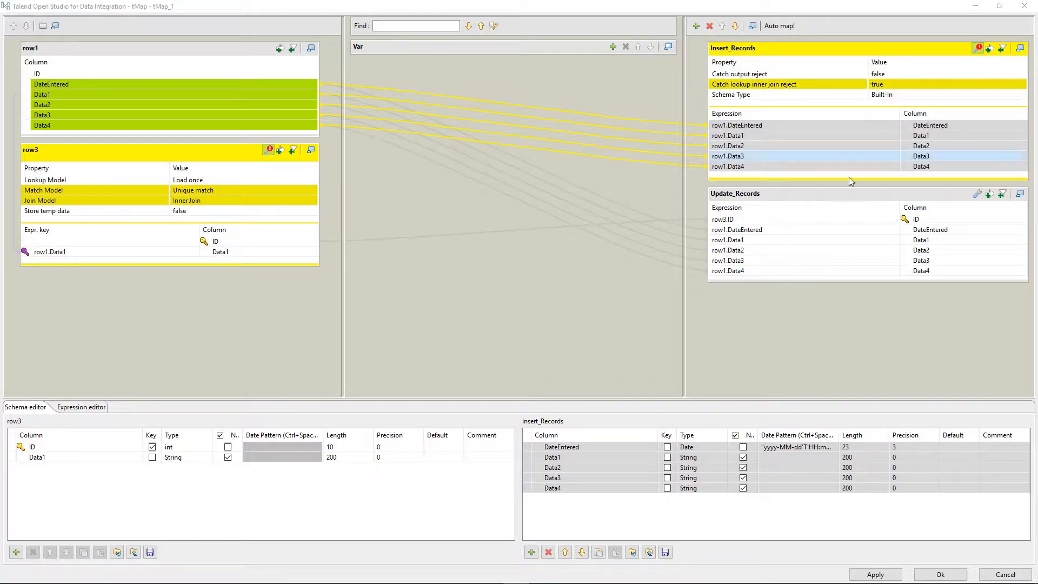
left_click(840, 198)
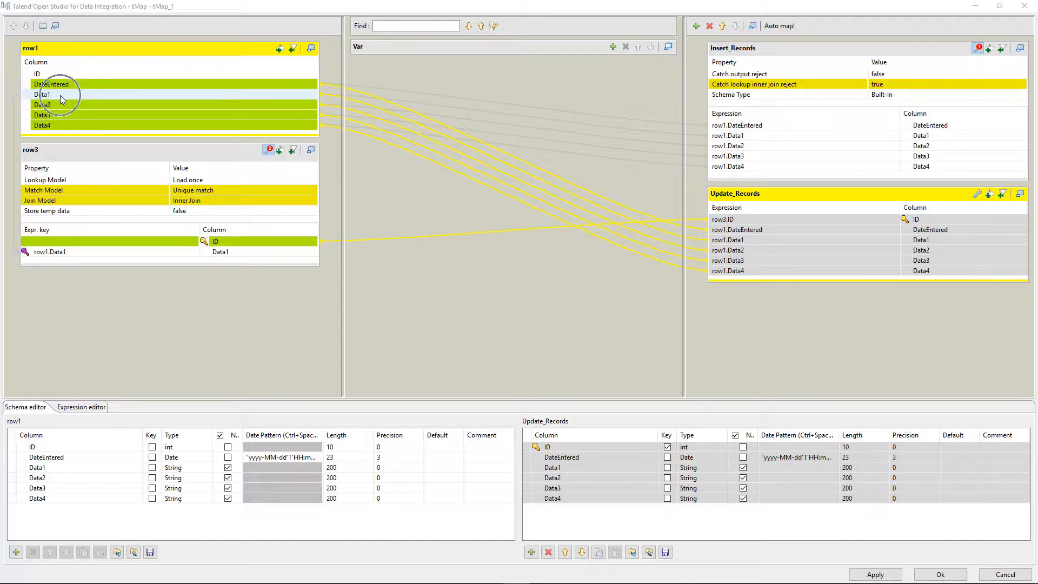
left_click(57, 253)
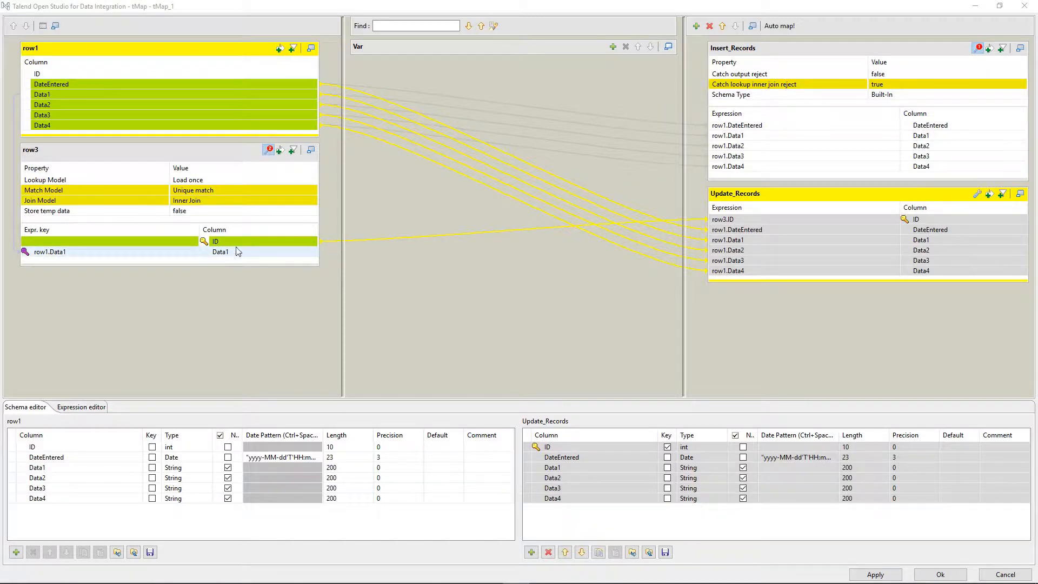
left_click(949, 222)
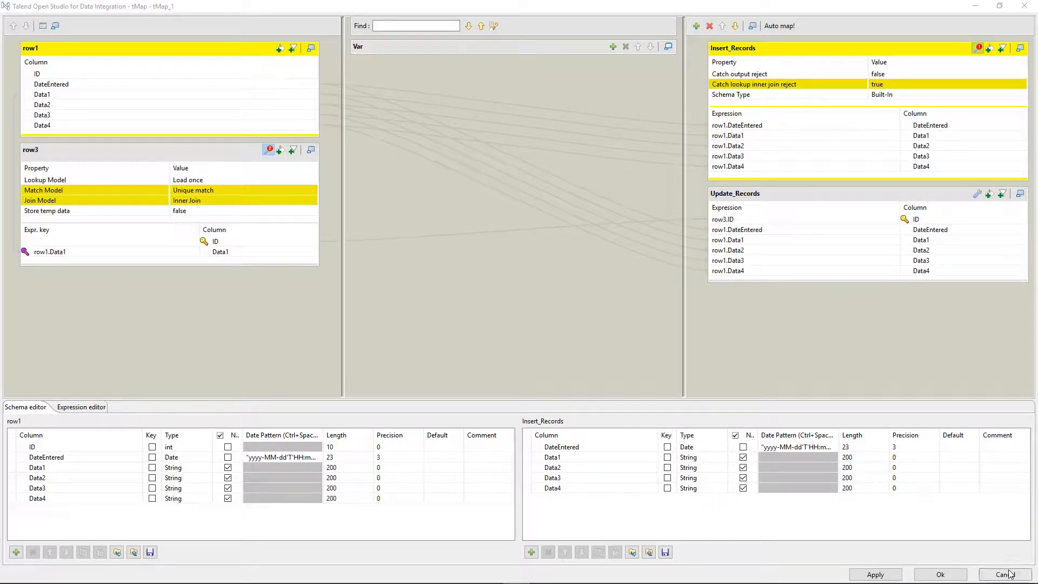
left_click(1006, 575)
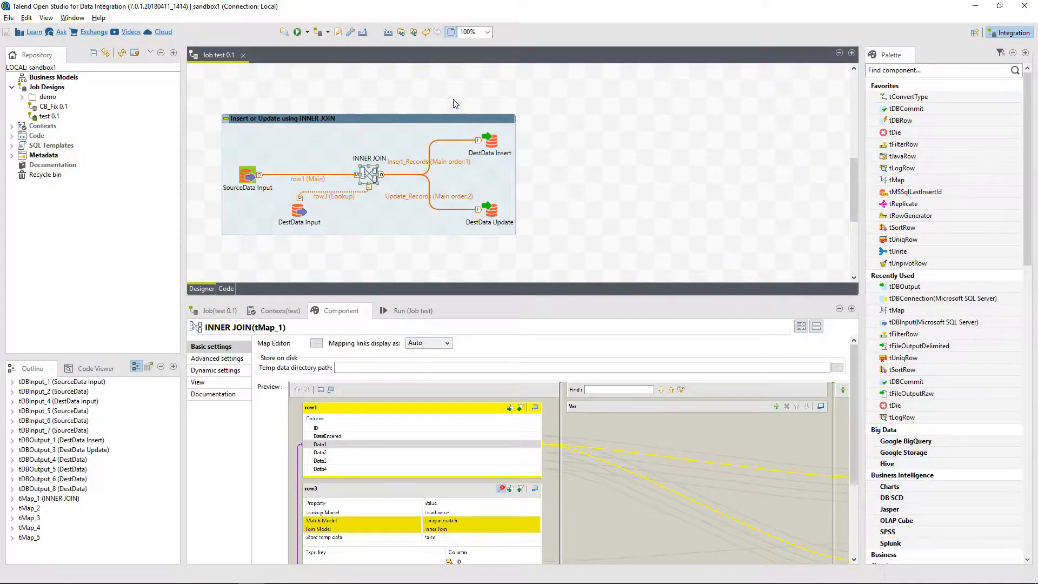
Check the action on data set for the DestData Insert and DestData Update outputs.
left_click_drag(448, 97, 538, 253)
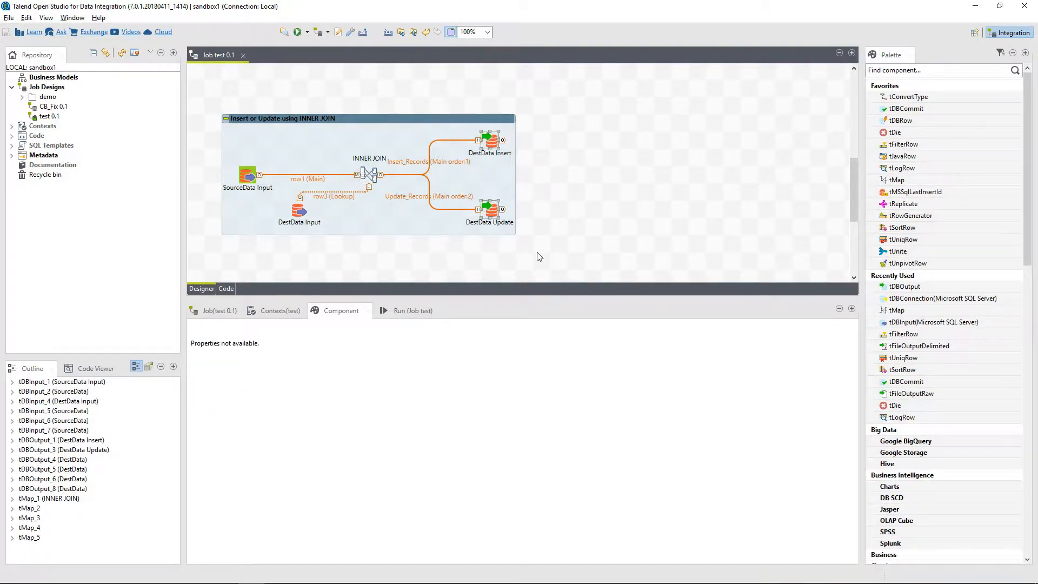
left_click(490, 143)
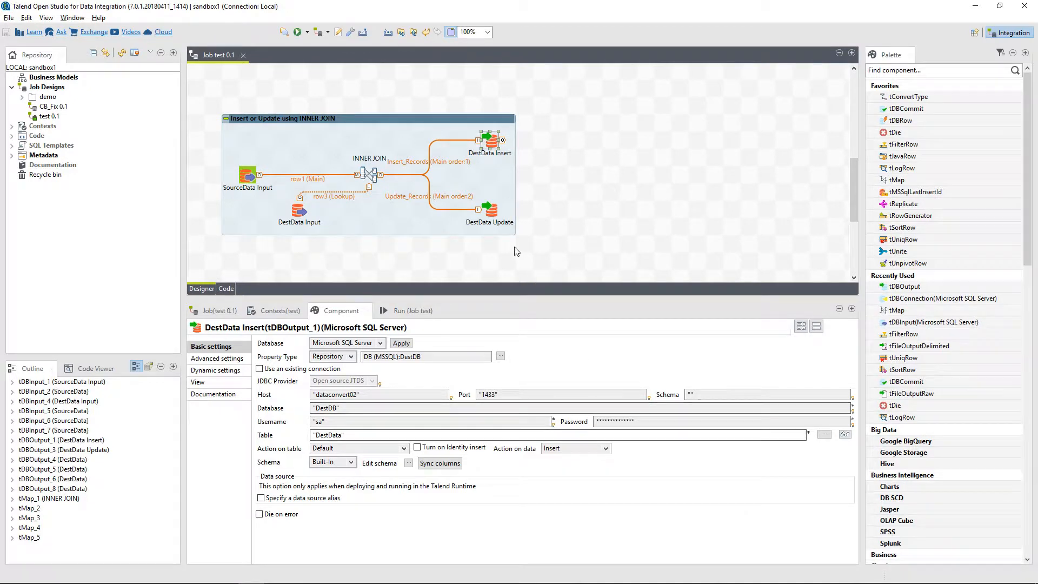
left_click(492, 212)
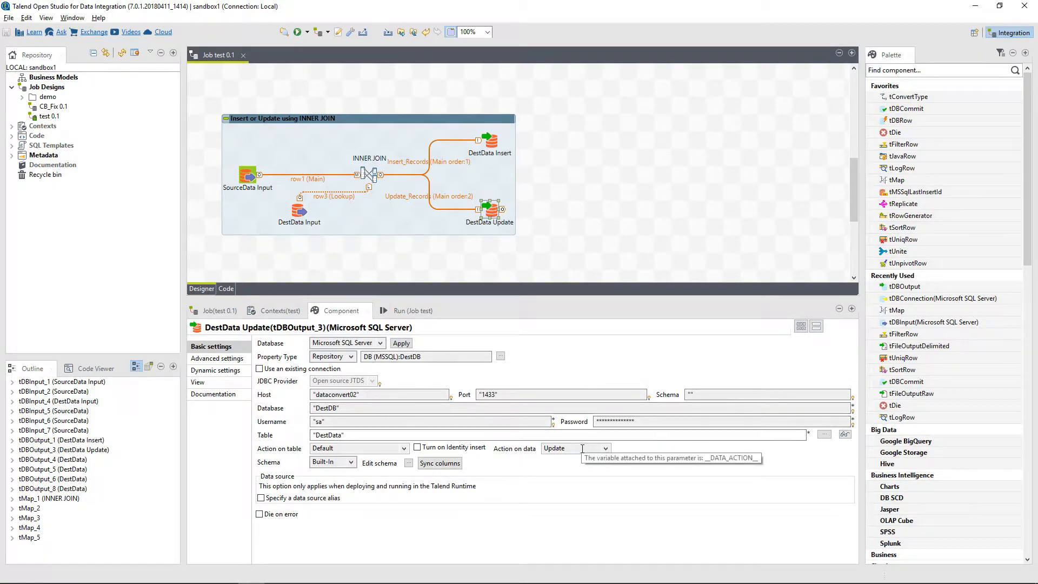
Run the test job with the Insert or Update using INNER JOIN flow.
key("F6")
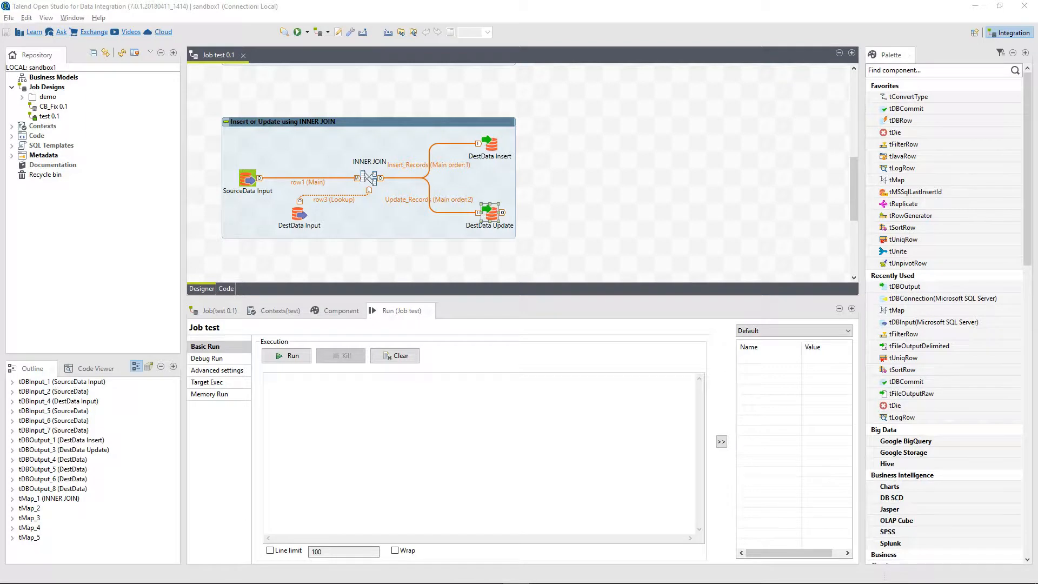
left_click(297, 352)
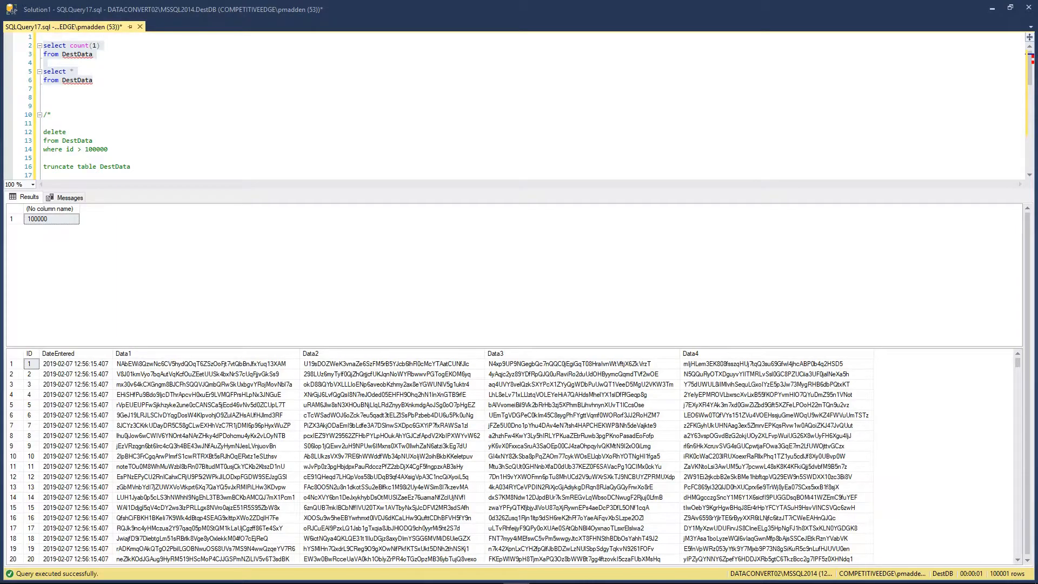
Rerun the DestData count and select queries in SQL Server Management Studio to check the INNER JOIN run.
left_click(98, 9)
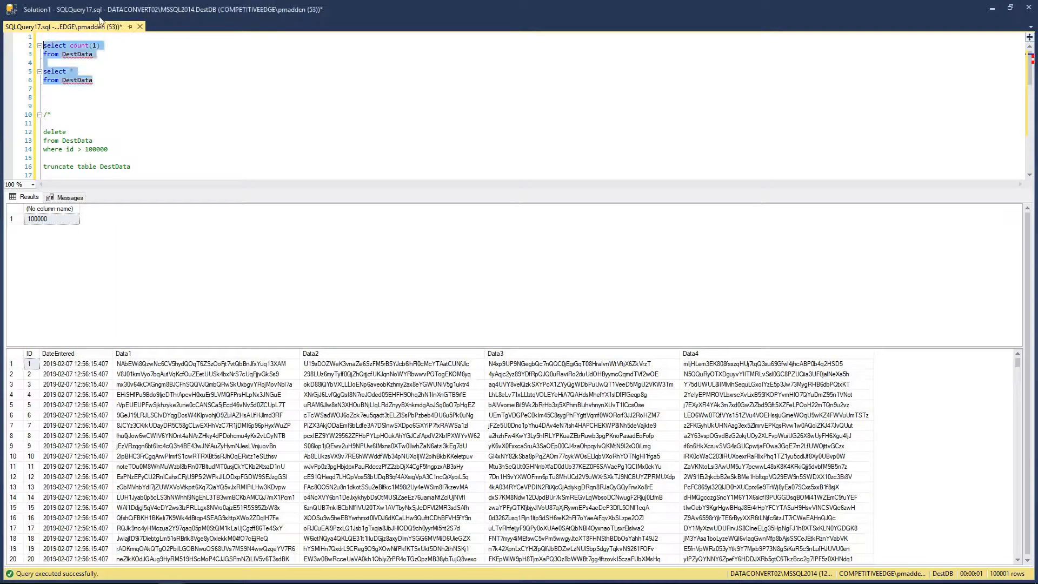
key("F5")
left_click(56, 222)
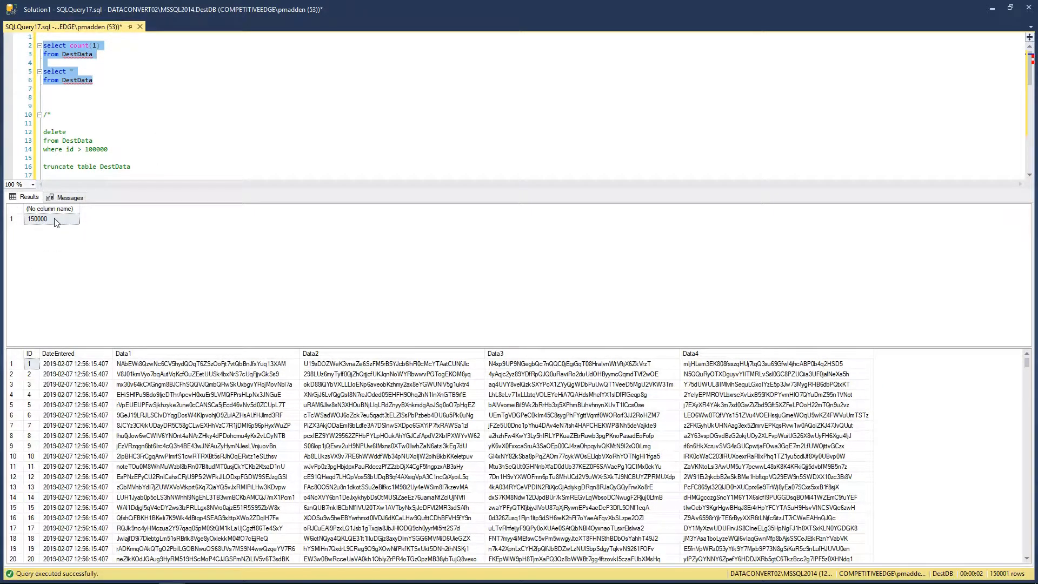
Remove the DestData rows with id > 100000 once more and requery the table's count and contents.
key("alt+Tab")
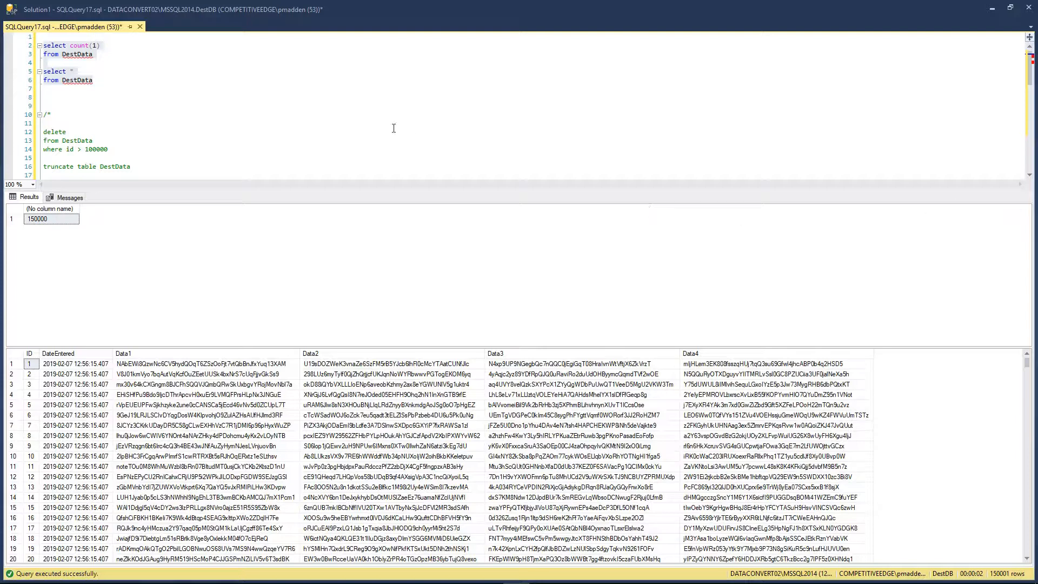
left_click_drag(108, 149, 44, 132)
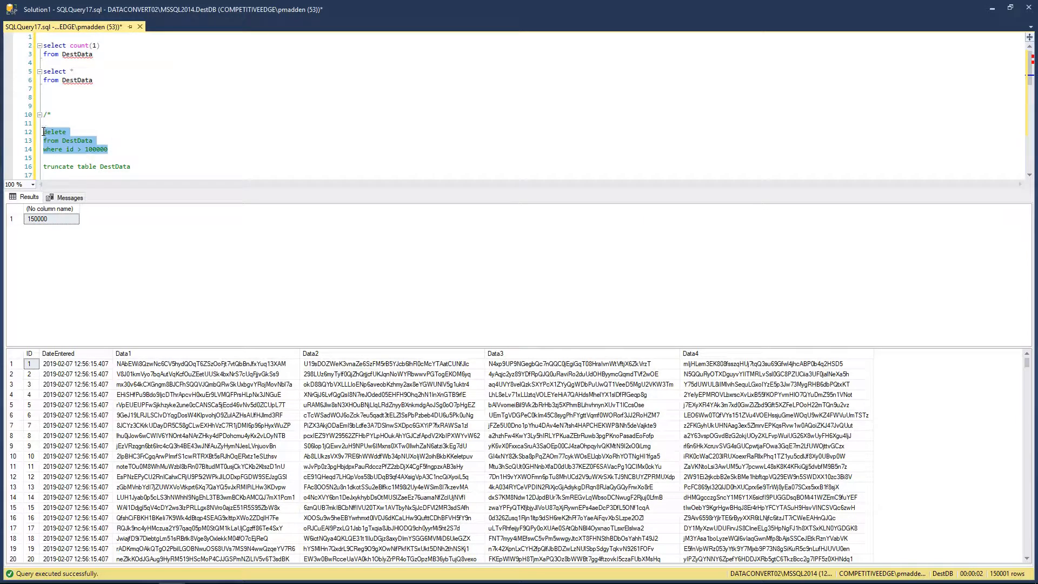
key("F5")
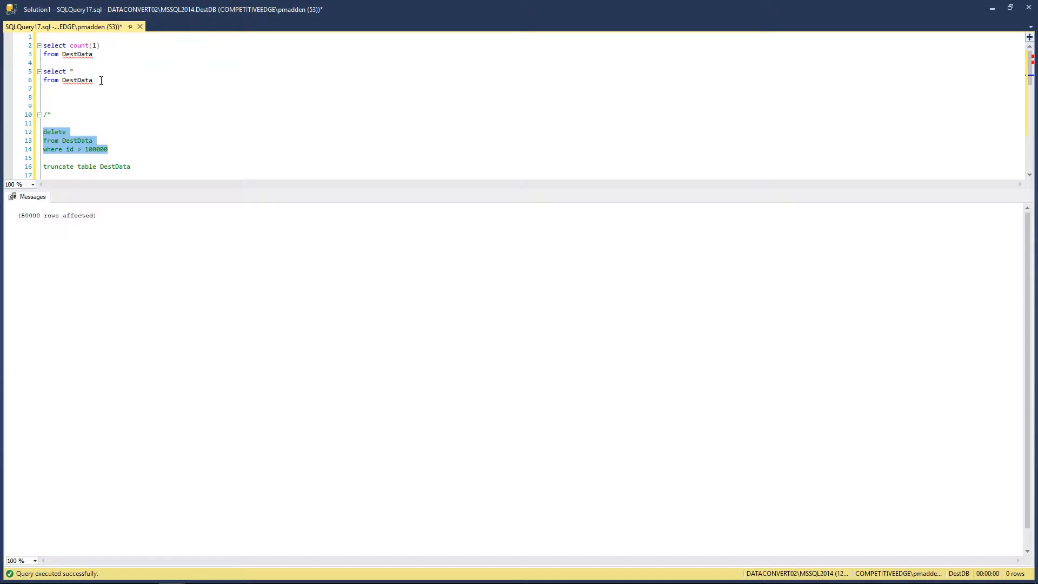
left_click_drag(101, 80, 43, 46)
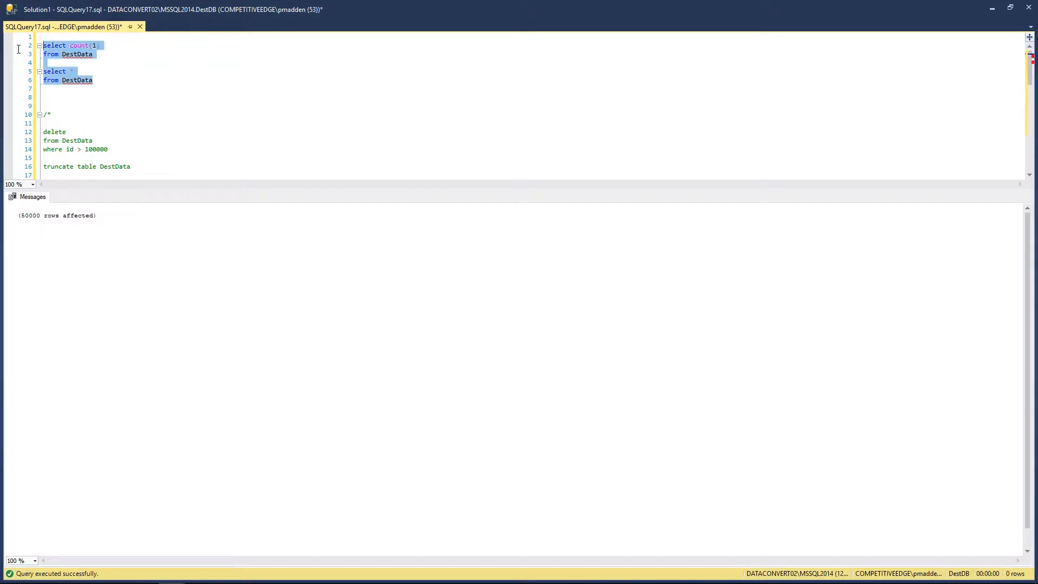
key("F5")
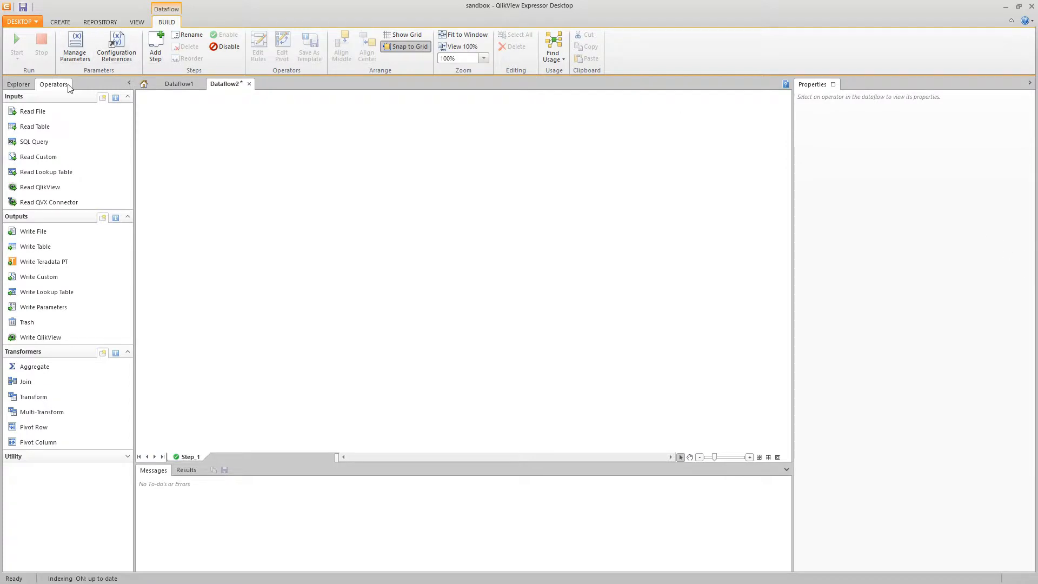
In QlikView Expressor Desktop, add a Read Table operator to Dataflow2 and name it Source Data.
left_click_drag(23, 128, 225, 183)
left_click(852, 109)
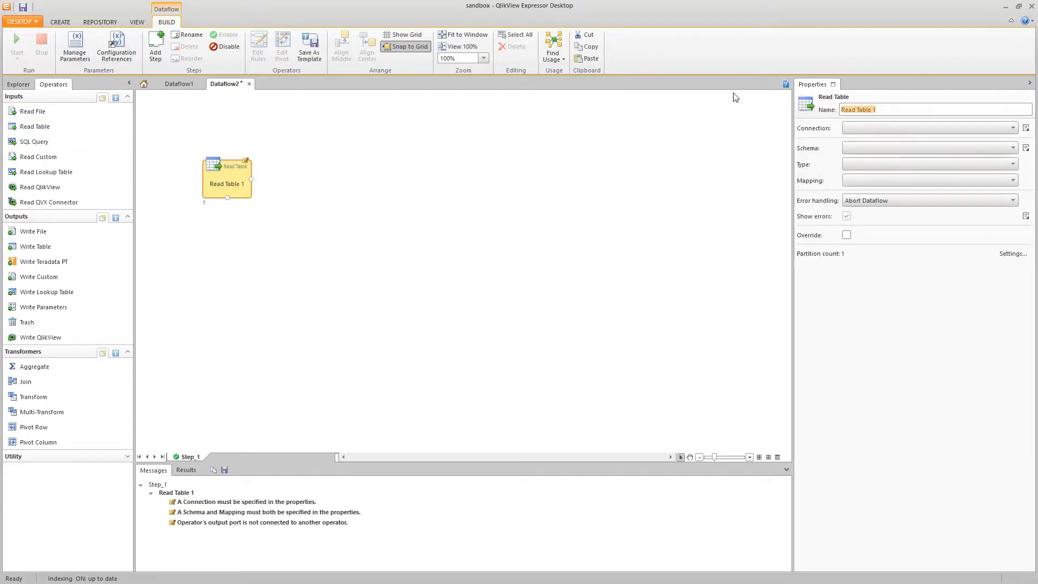
type("Source Data")
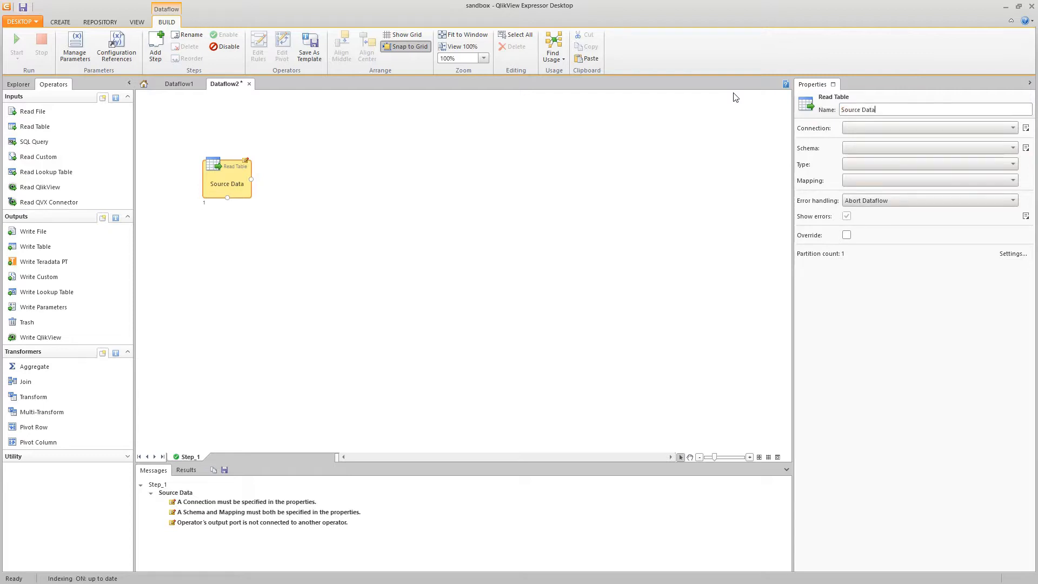
Configure the Source Data operator with connection SourceDB (Project1), schema SourceData_Table (Project1) and type All_Columns.
left_click(864, 128)
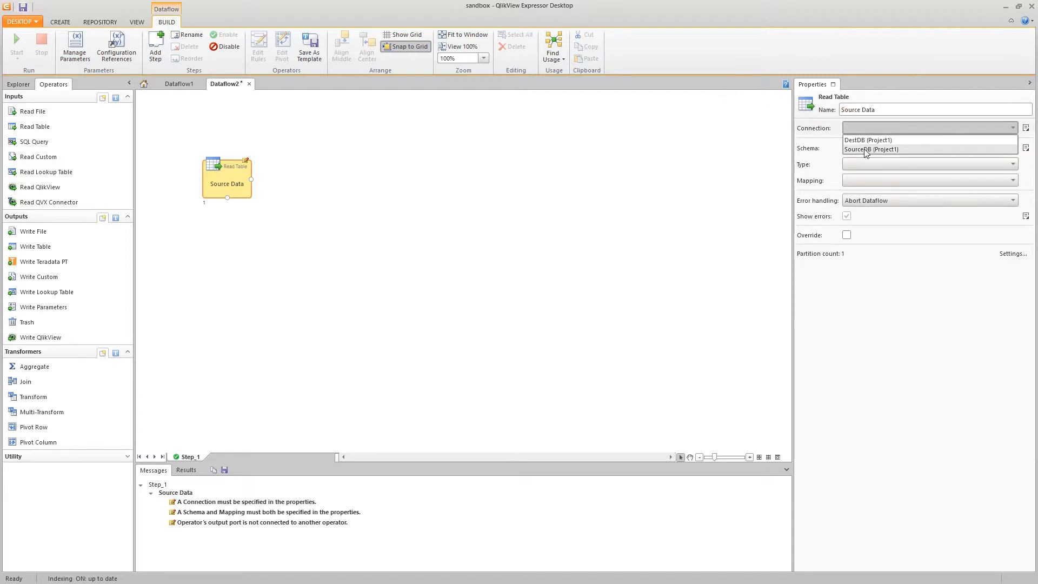
left_click(866, 143)
left_click(867, 149)
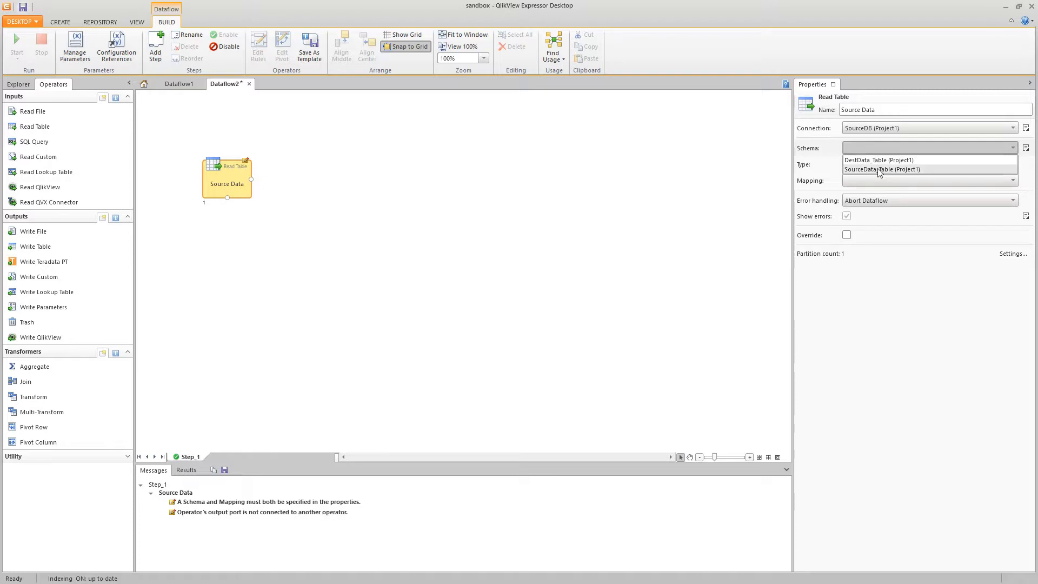
left_click(877, 169)
left_click(885, 165)
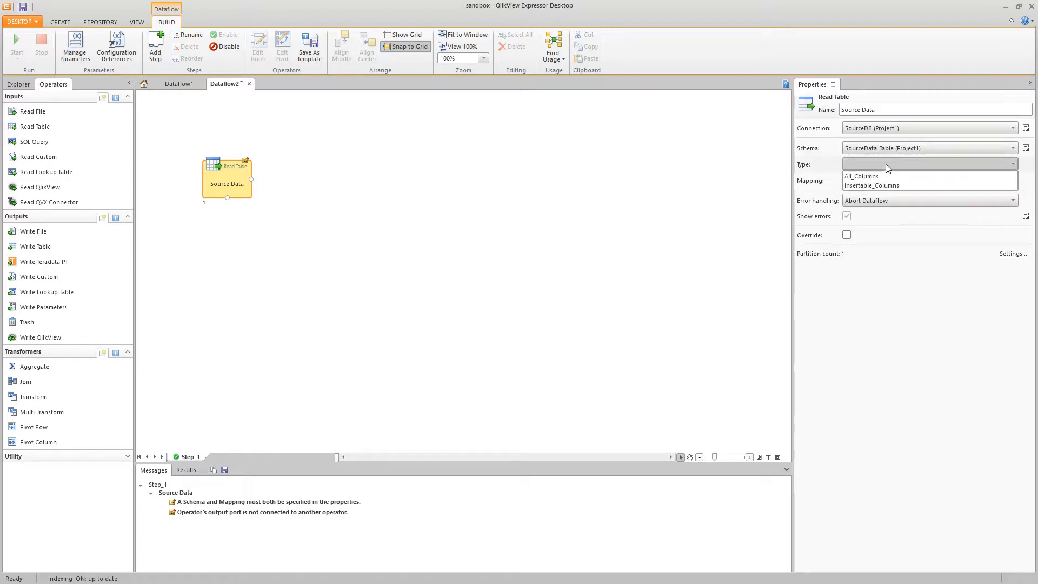
left_click(877, 175)
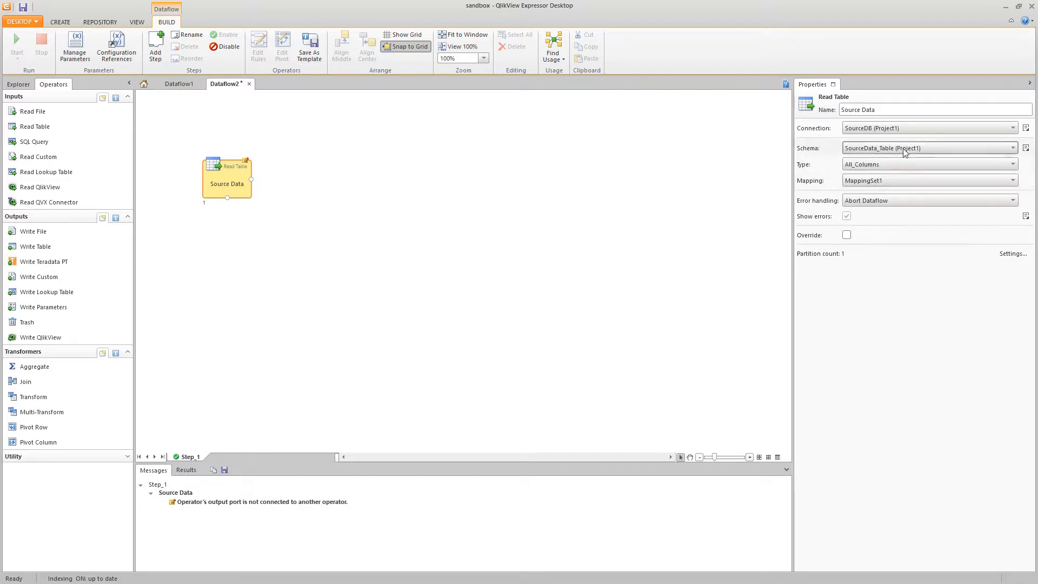
Add a second Read Table operator below Source Data in Dataflow2 and name it Dest Data.
left_click_drag(39, 123, 228, 229)
left_click(891, 111)
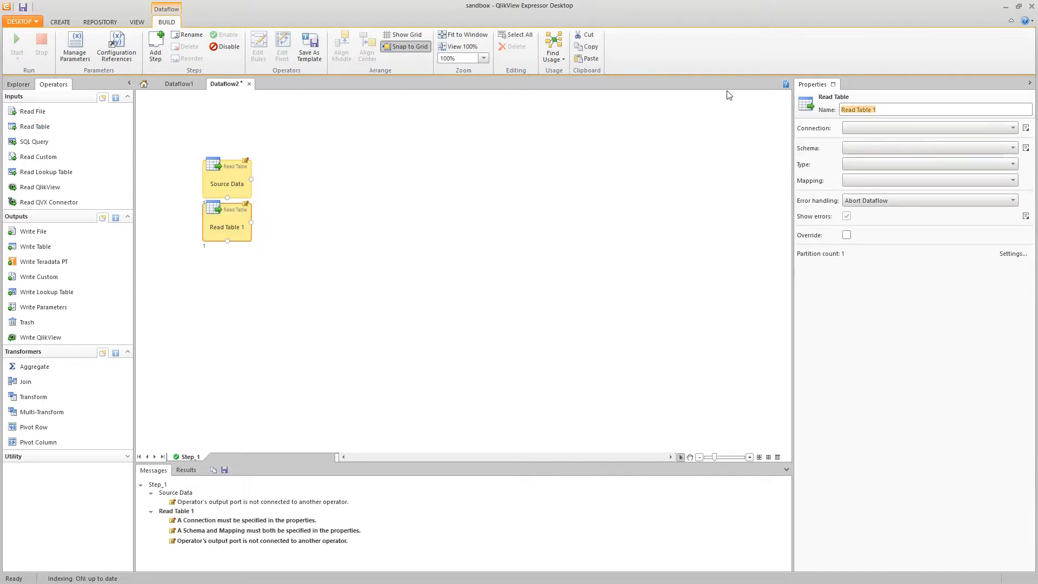
type("Dest")
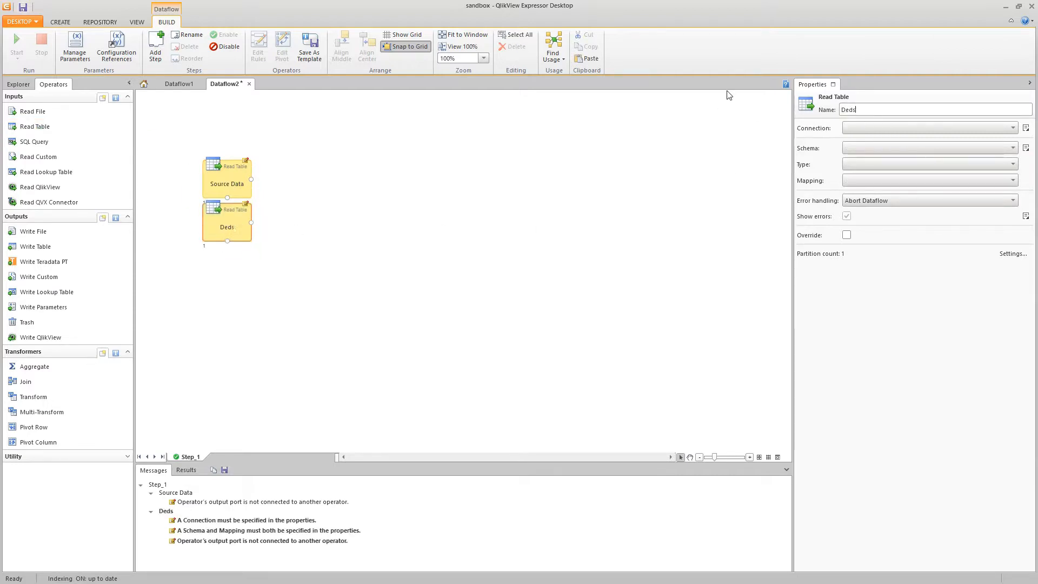
type(" Data")
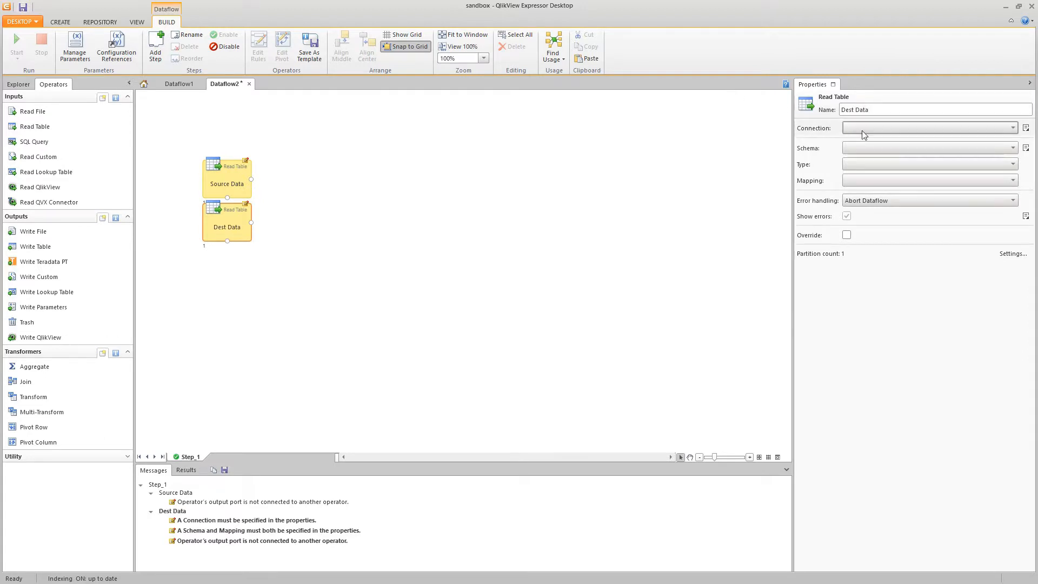
Configure the Dest Data operator with connection DestDB (Project1), schema DestData_Table (Project1) and type Lookup_Columns.
left_click(862, 131)
left_click(867, 140)
left_click(867, 146)
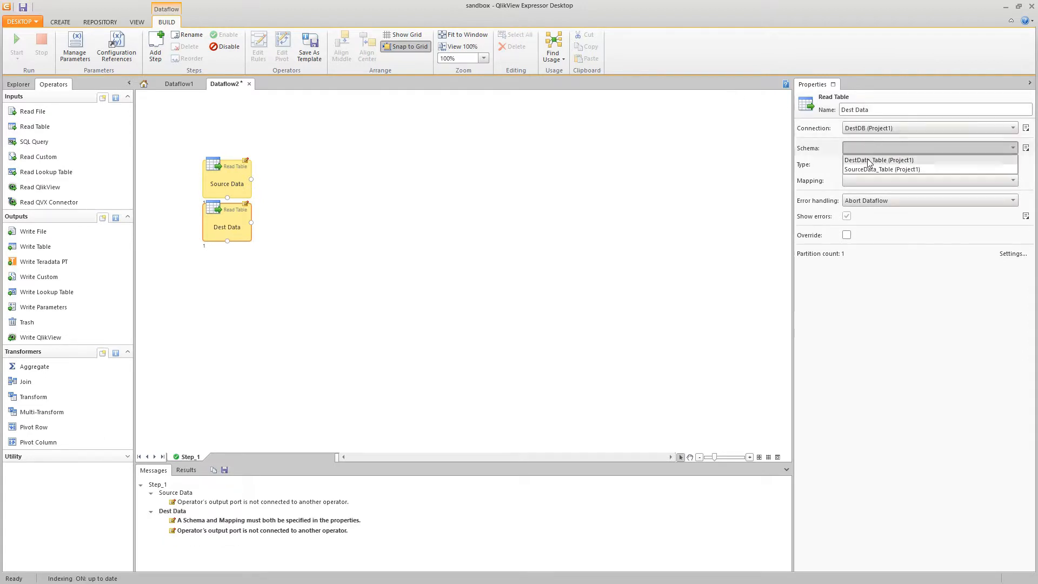
left_click(868, 159)
left_click(904, 165)
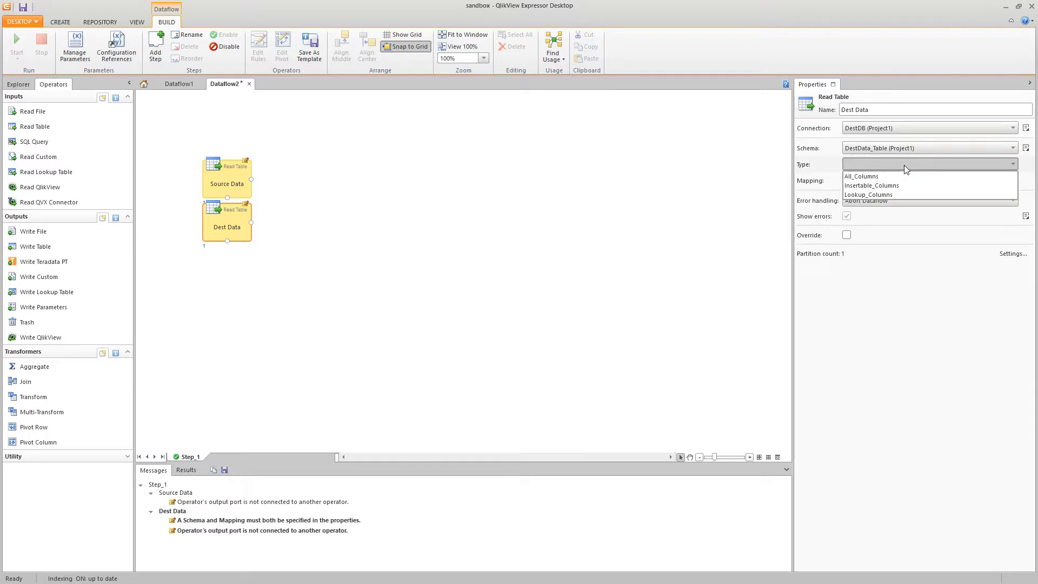
left_click(899, 196)
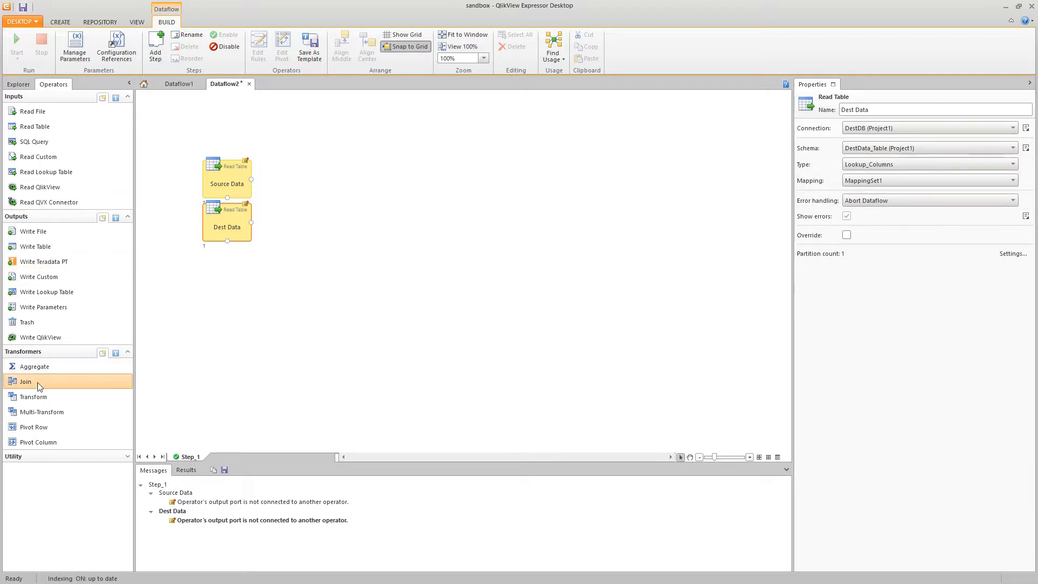
Add a Join operator and connect the Source Data and Dest Data outputs to its two inputs.
left_click_drag(30, 382, 326, 197)
left_click_drag(250, 179, 300, 195)
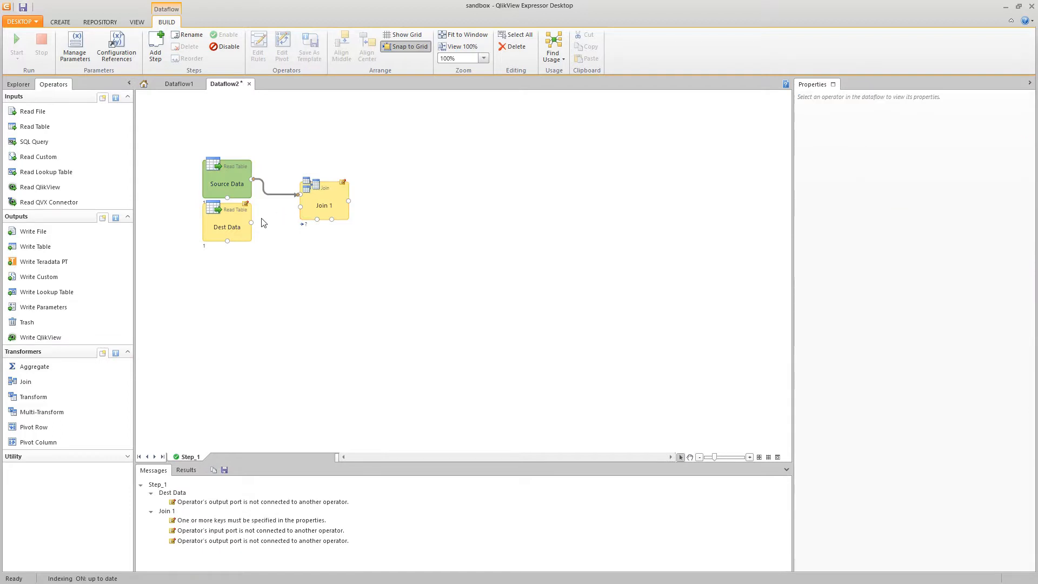
left_click_drag(250, 221, 300, 206)
Set the Join operator's key to Data1 for both inputs and its join type to Inner.
left_click(326, 202)
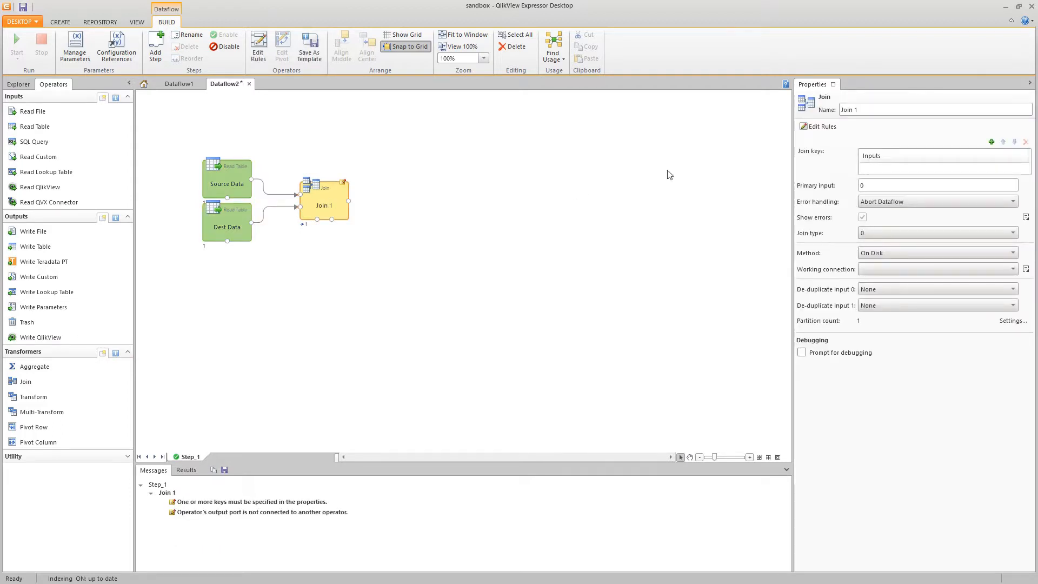
left_click(994, 141)
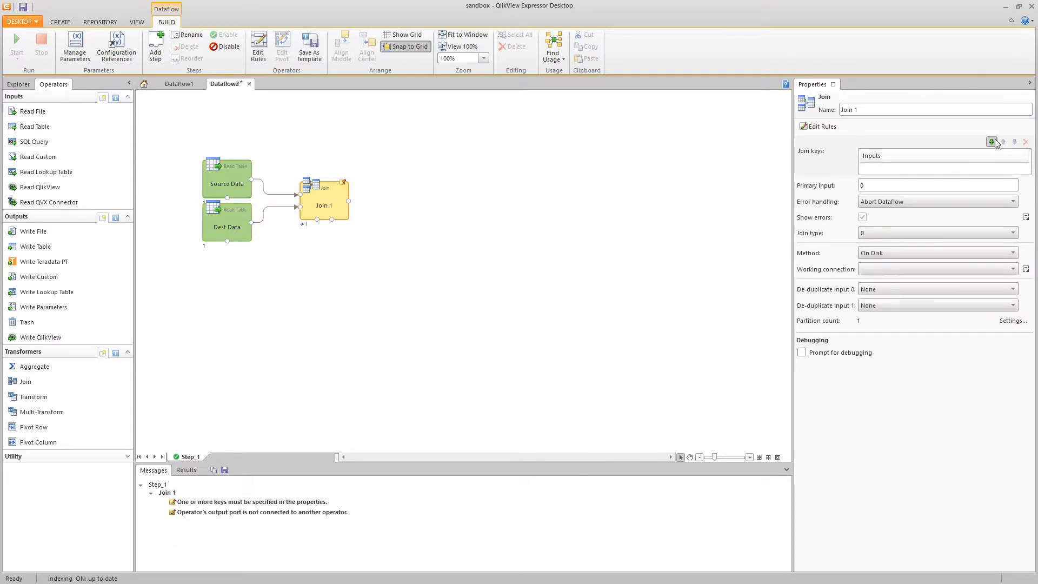
left_click(961, 170)
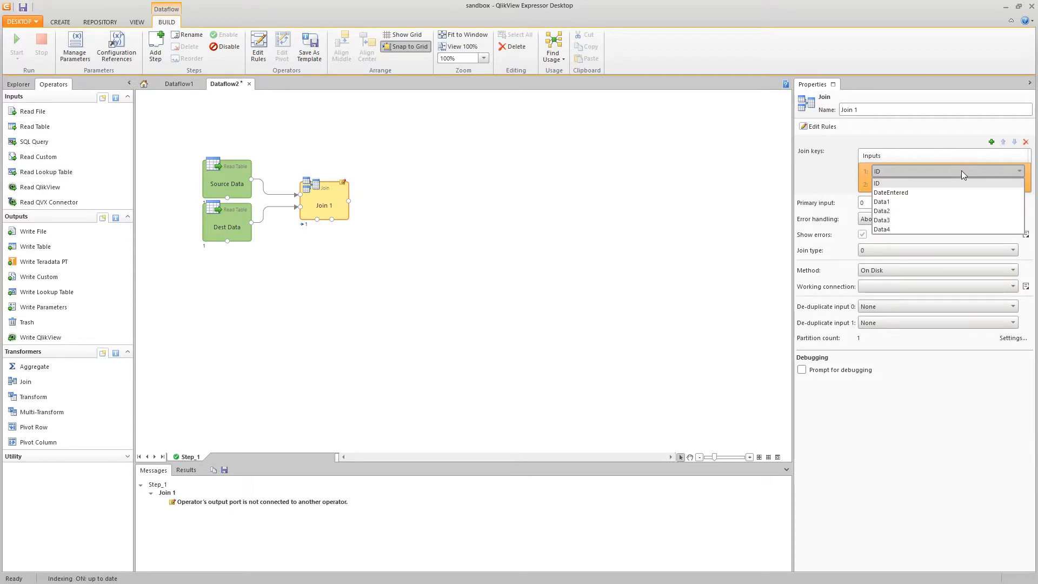
left_click(915, 202)
left_click(914, 185)
left_click(907, 206)
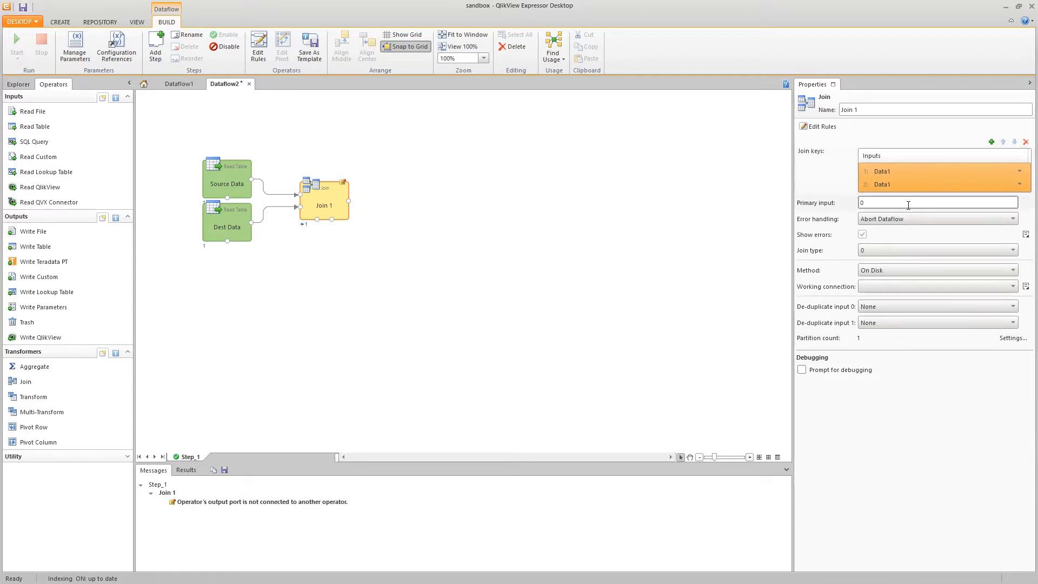
left_click(940, 250)
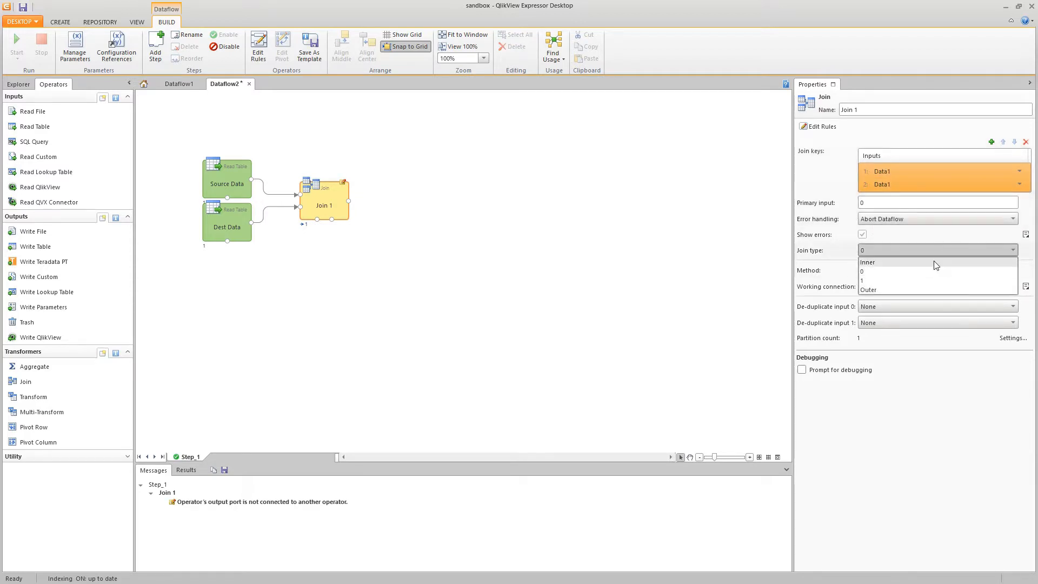
left_click(933, 261)
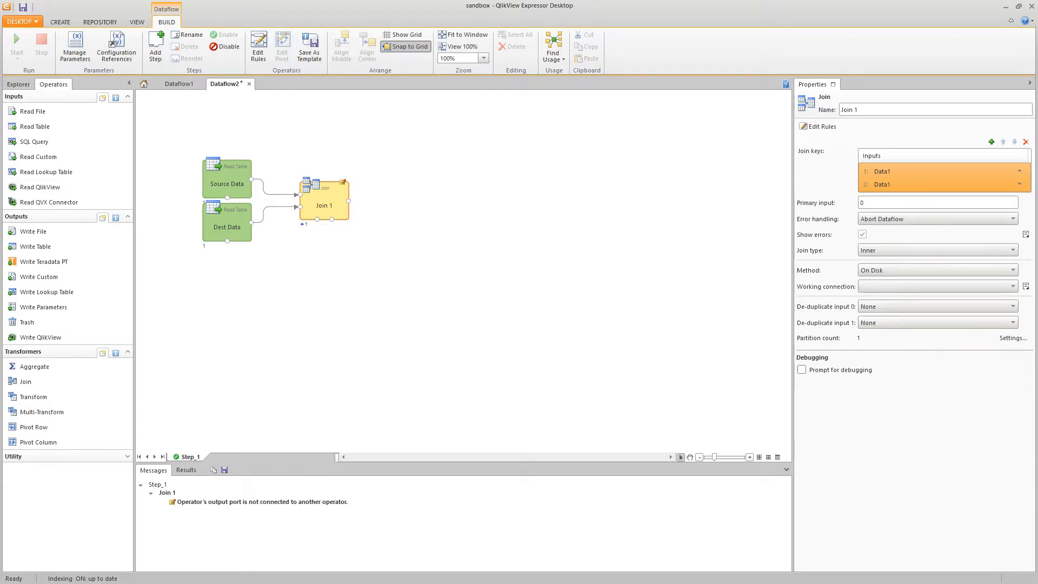
left_click(464, 270)
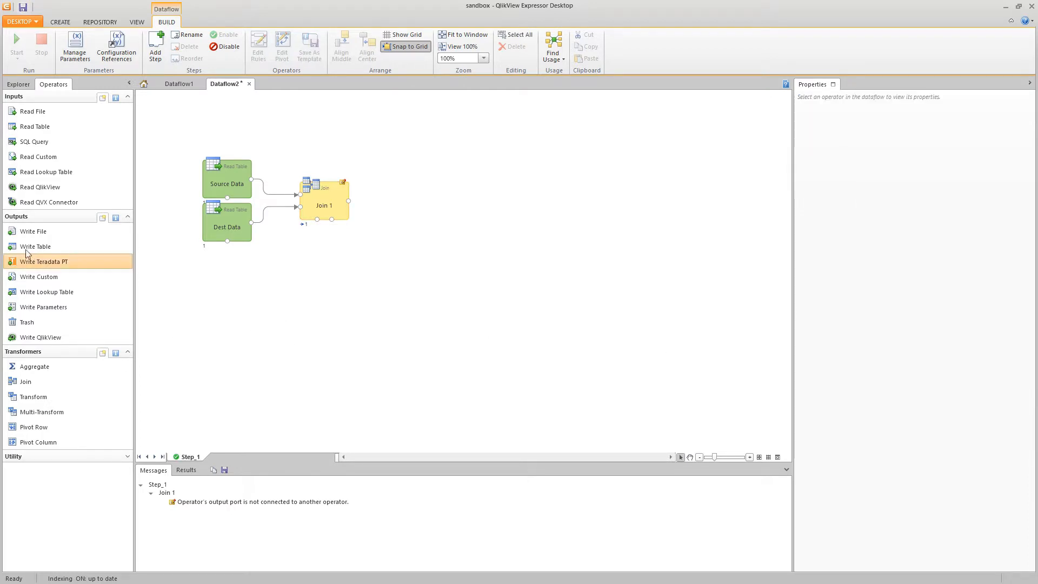
Add a Write Table operator, connect the Join's main output to it and name it Update.
left_click_drag(35, 247, 421, 181)
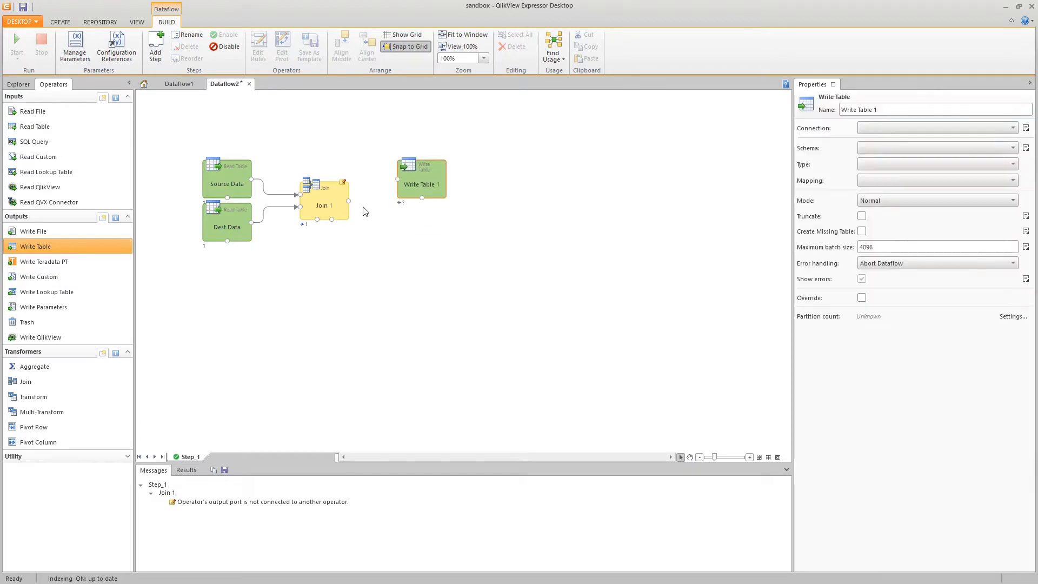
left_click_drag(348, 202, 395, 192)
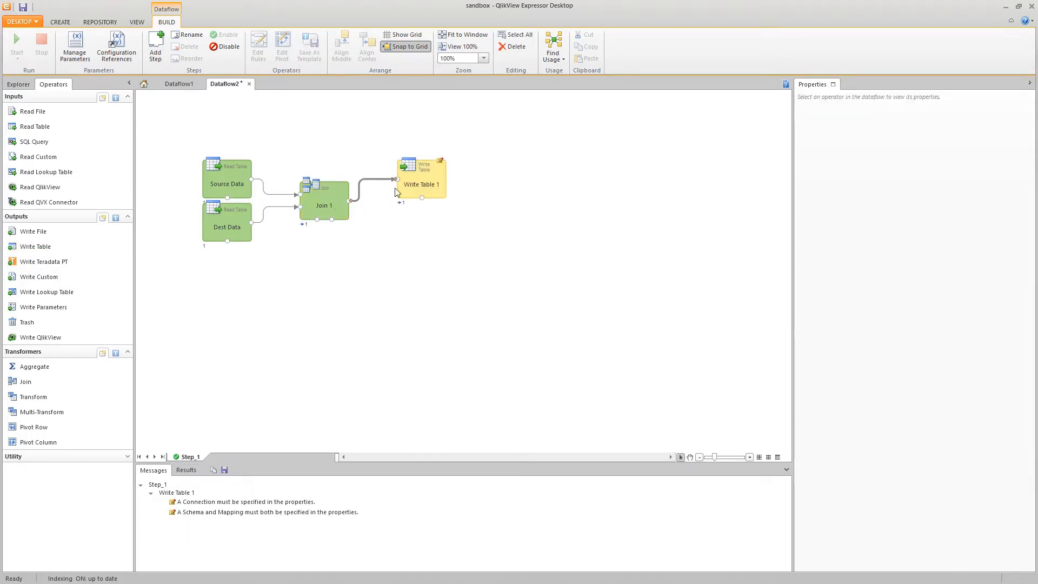
left_click(422, 184)
left_click_drag(892, 108, 745, 115)
type("Update")
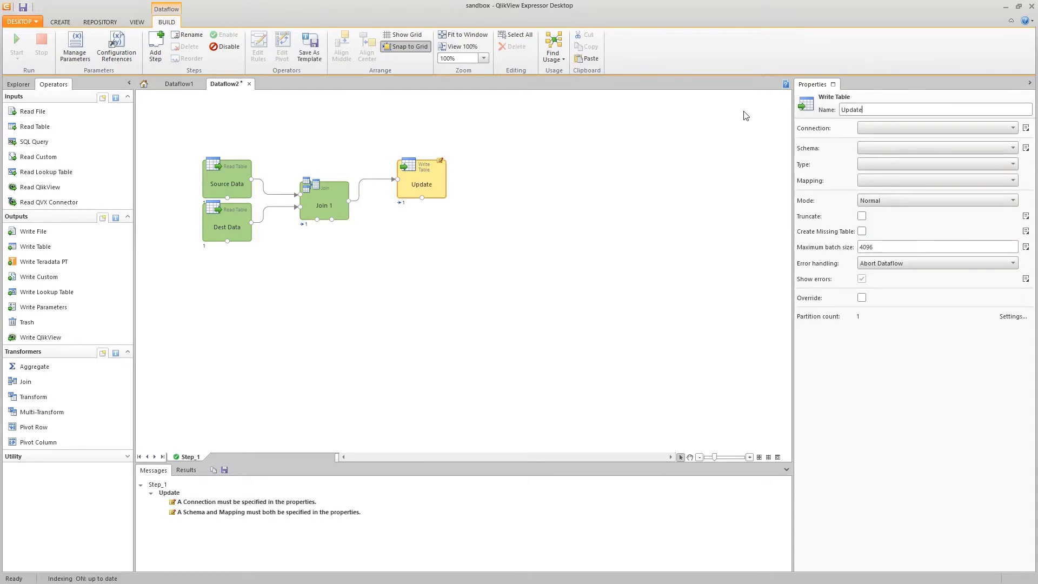
Configure the Update operator with connection DestDB (Project1), schema DestData_Table (Project1) and type All_Columns.
left_click(914, 128)
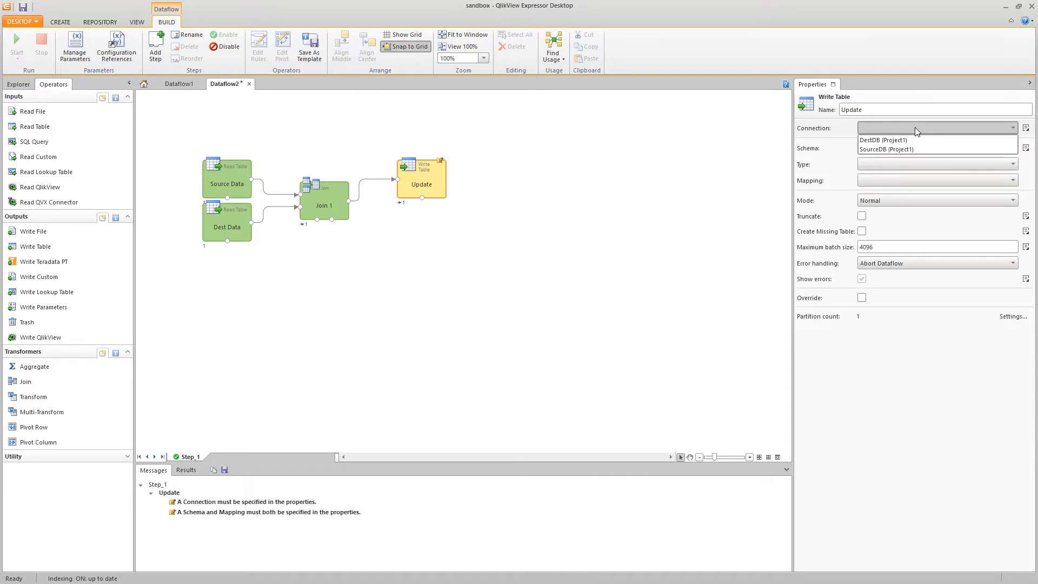
left_click(901, 142)
left_click(899, 147)
left_click(898, 157)
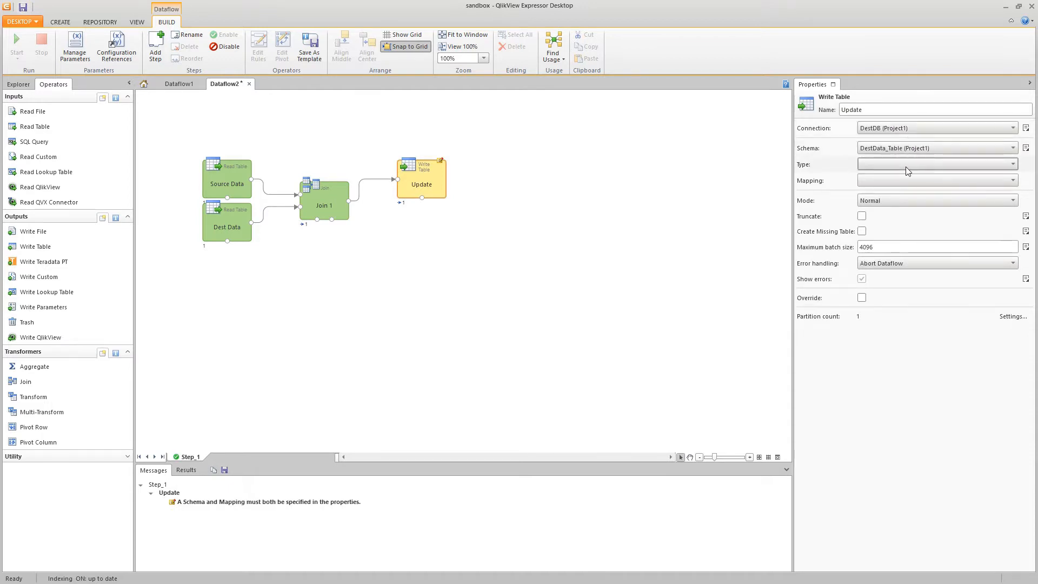
left_click(907, 167)
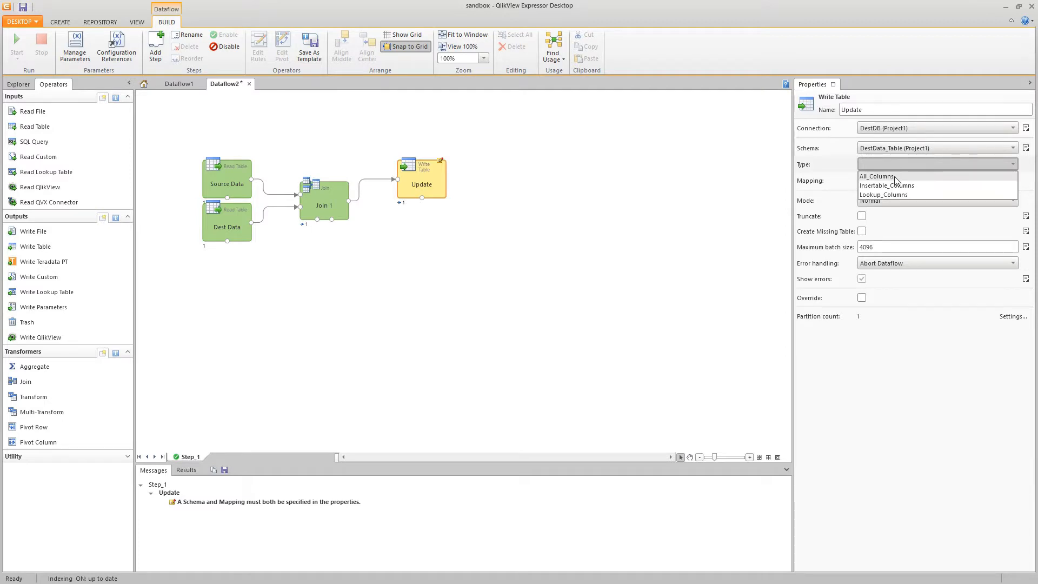
left_click(894, 176)
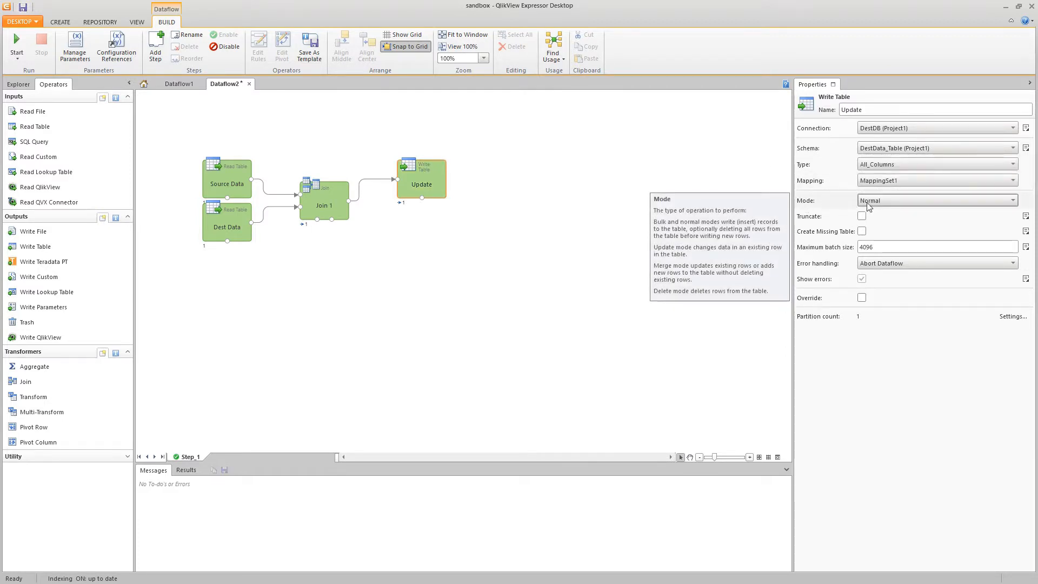
Set the Update operator's mode to Update with ID as the key attribute.
left_click(886, 204)
left_click(875, 231)
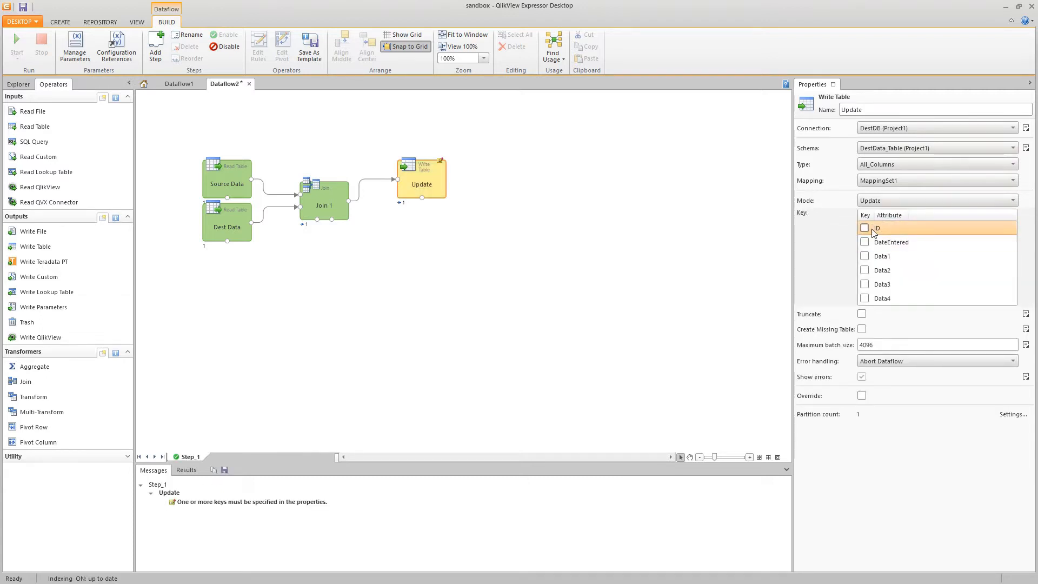
left_click(865, 229)
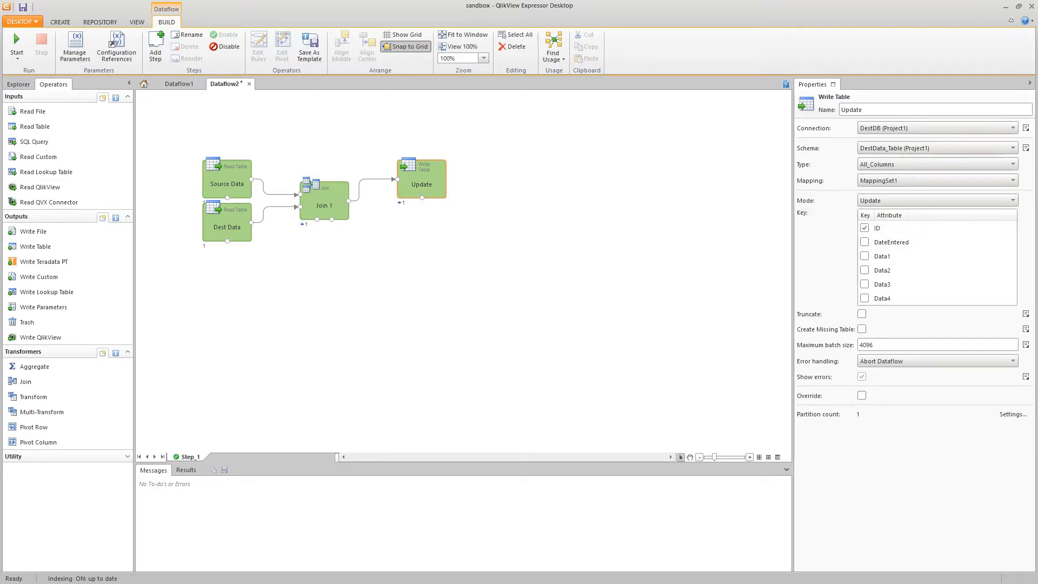
Add another Write Table operator, connect the Join's Unused Output 1 to it and name it Insert.
left_click_drag(22, 247, 421, 226)
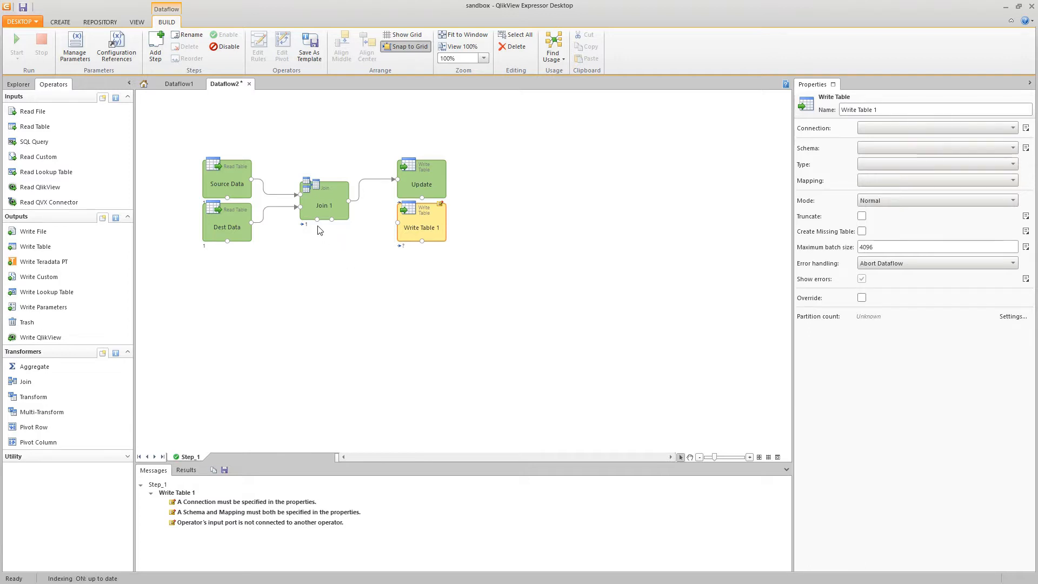
key("ctrl")
key("ctrl")
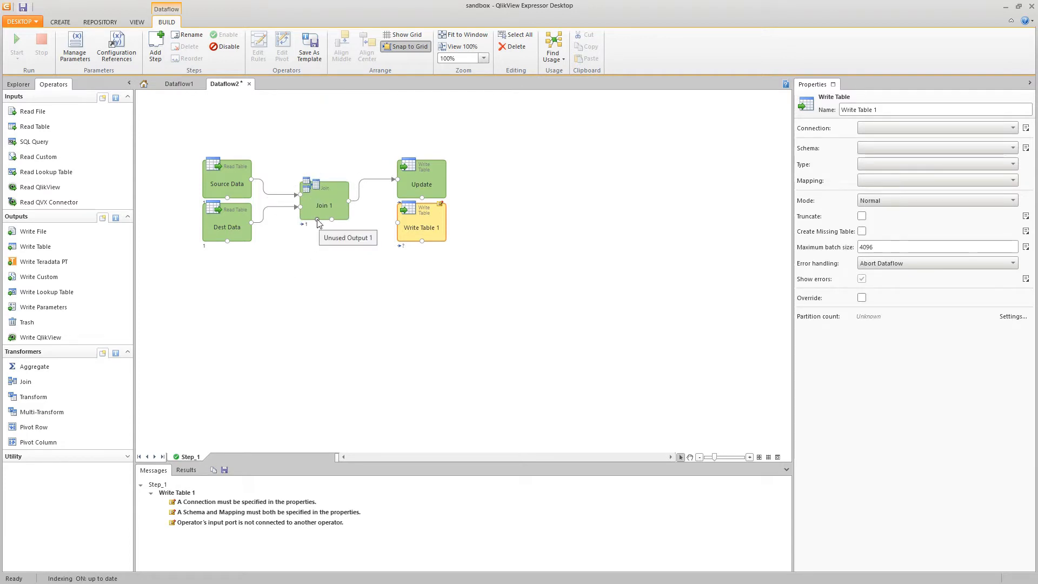
left_click_drag(318, 224, 405, 238)
left_click(417, 225)
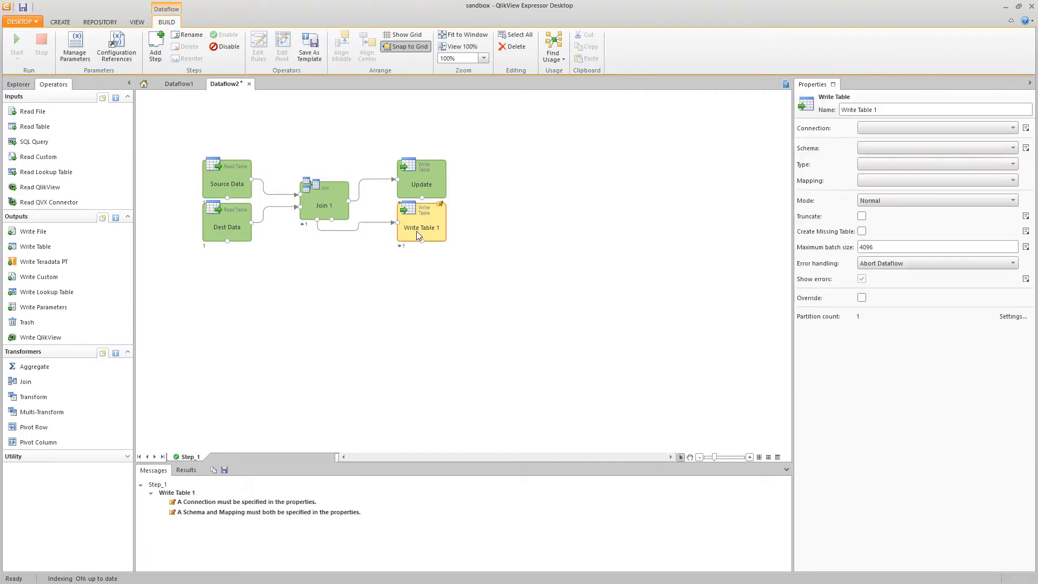
type("Insert")
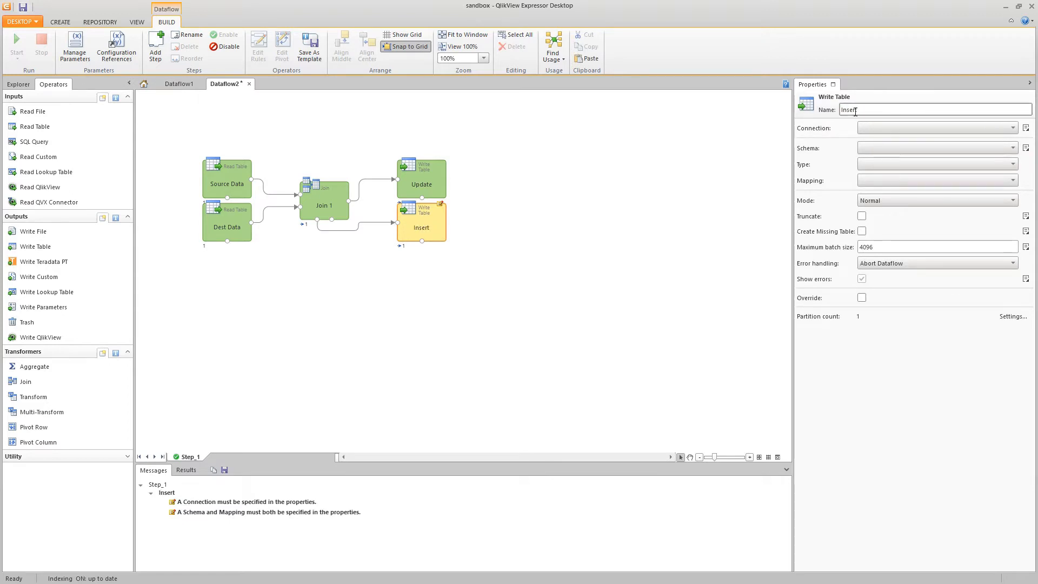
Configure the Insert operator with connection DestDB (Project1), schema DestData_Table (Project1), type Insertable_Columns and mode Normal.
left_click(907, 129)
left_click(901, 140)
left_click(897, 148)
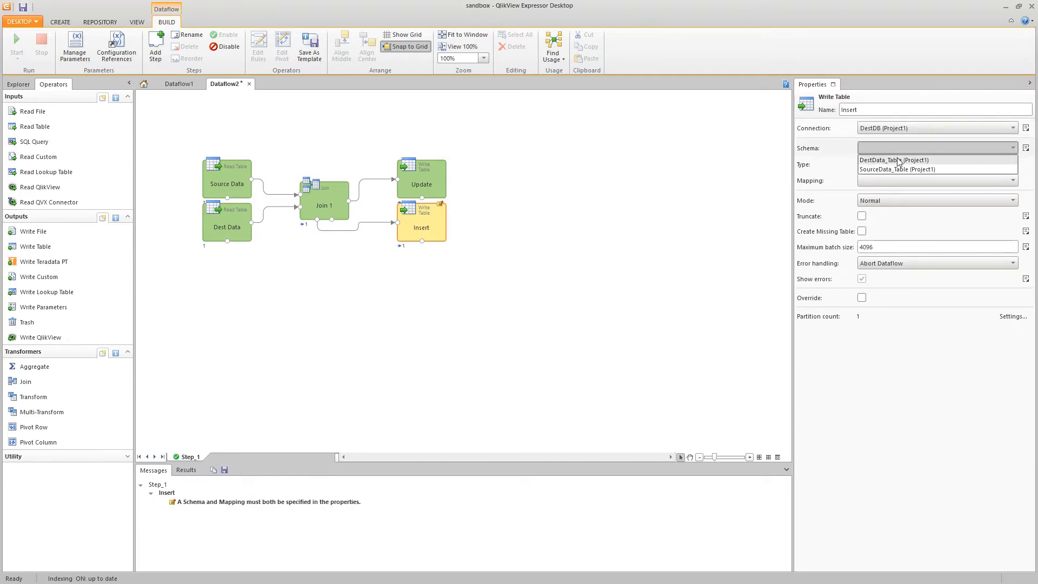
left_click(896, 161)
left_click(895, 165)
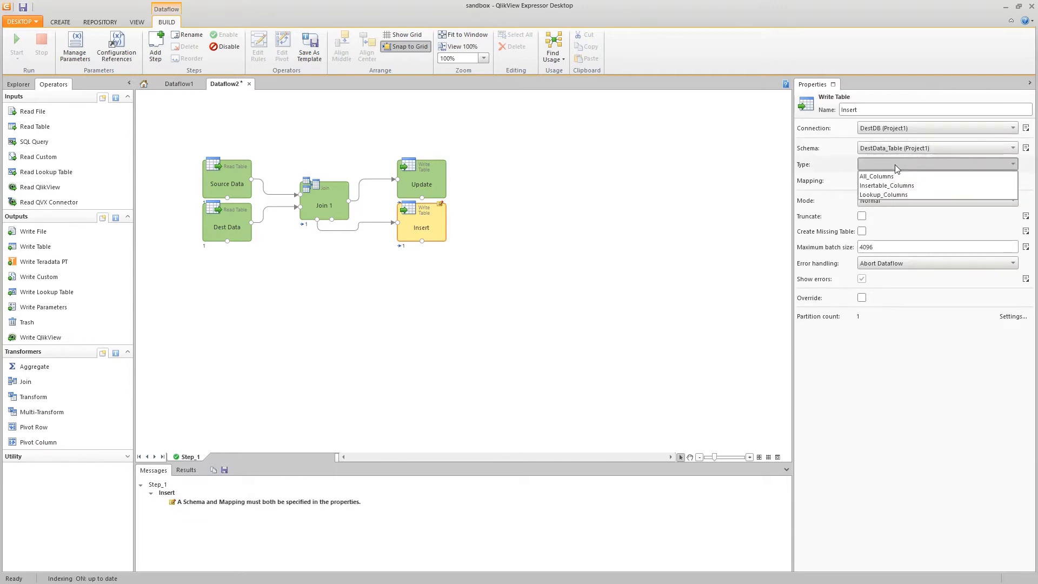
left_click(918, 185)
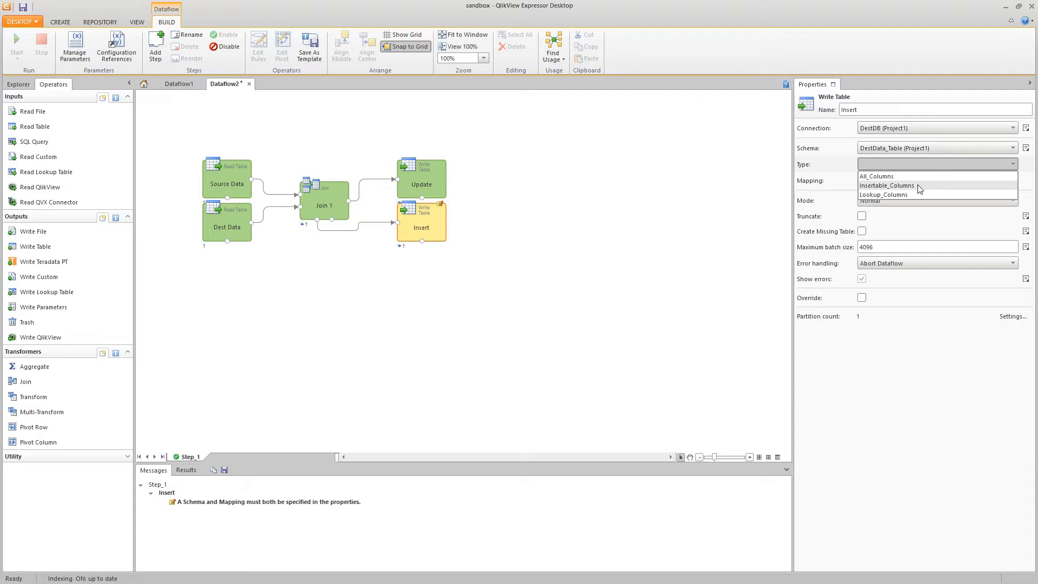
left_click(918, 187)
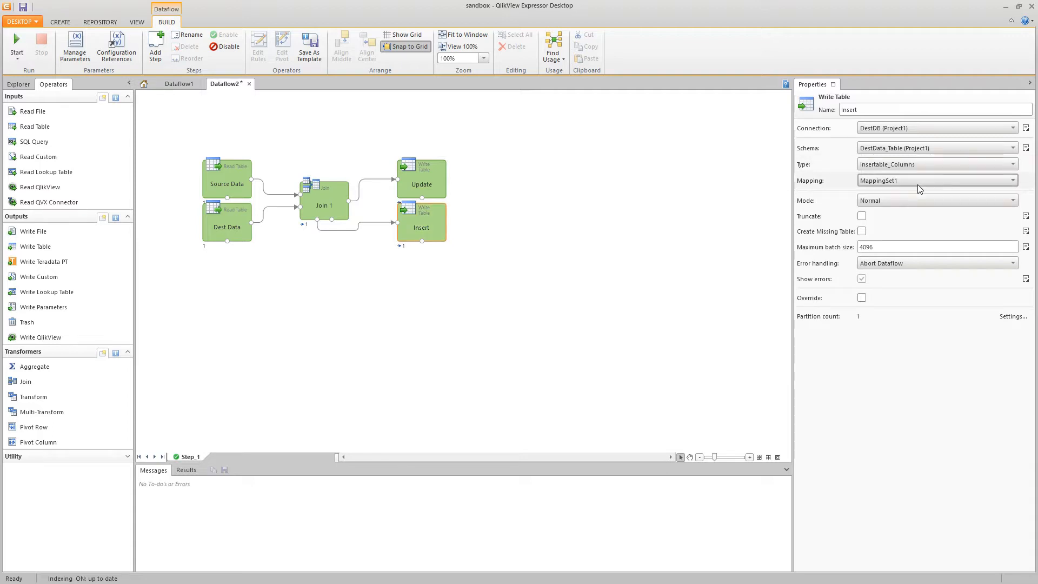
left_click(874, 203)
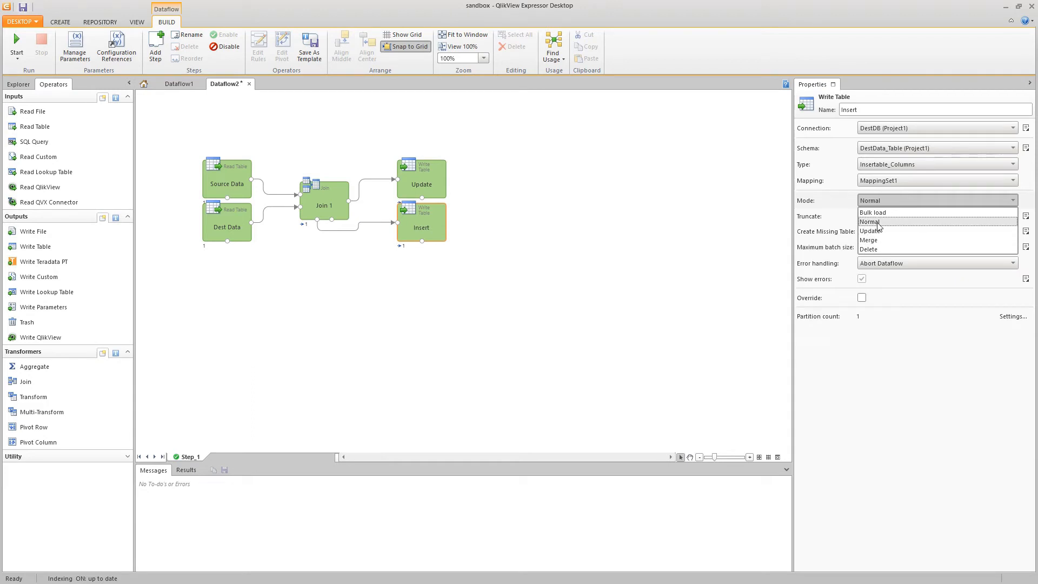
left_click(878, 226)
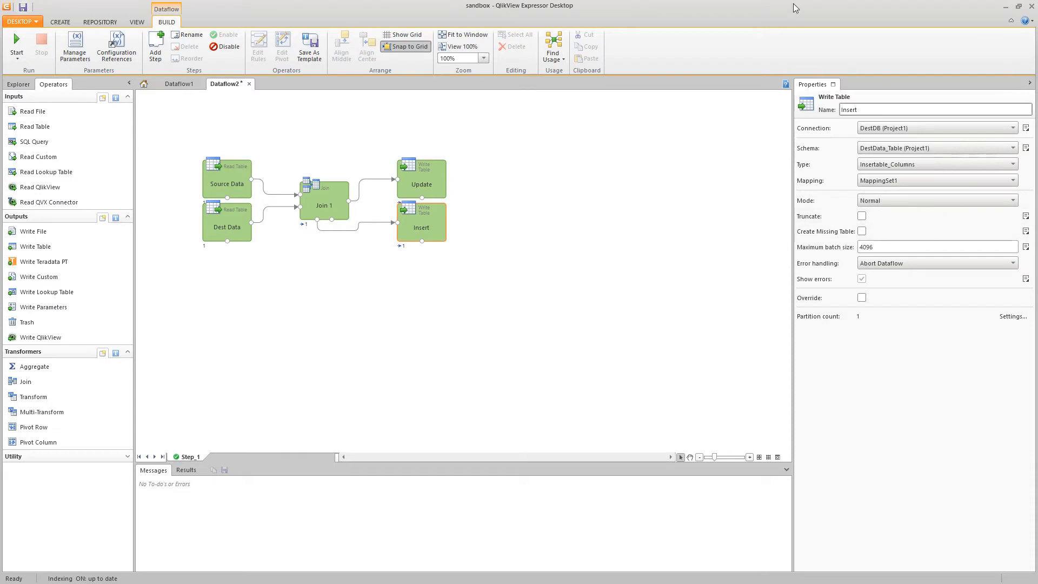
Run Dataflow2 and follow its results output, in an enlarged results area, through to the end of processing.
left_click(16, 41)
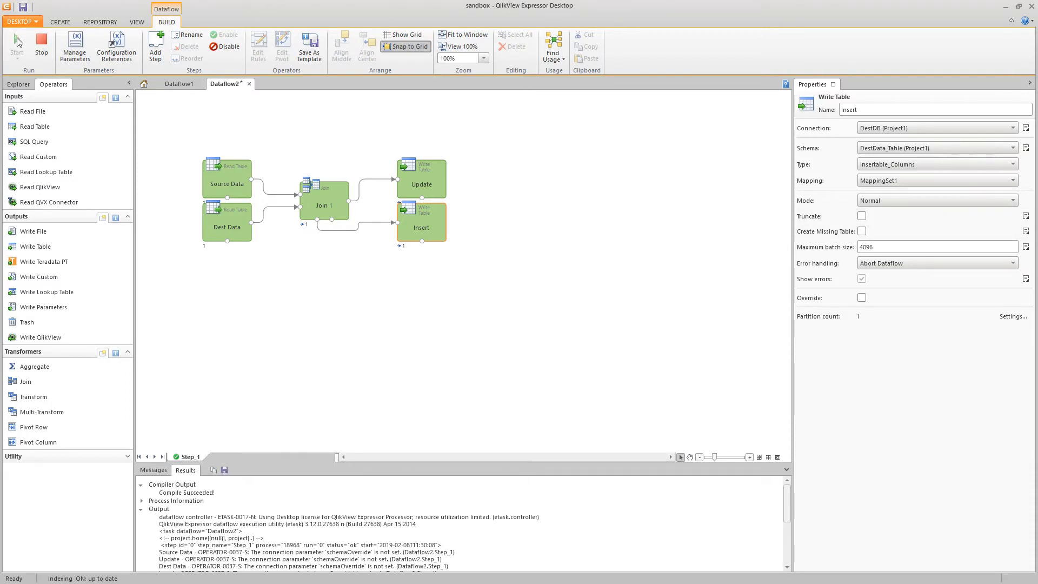
left_click_drag(448, 462, 449, 312)
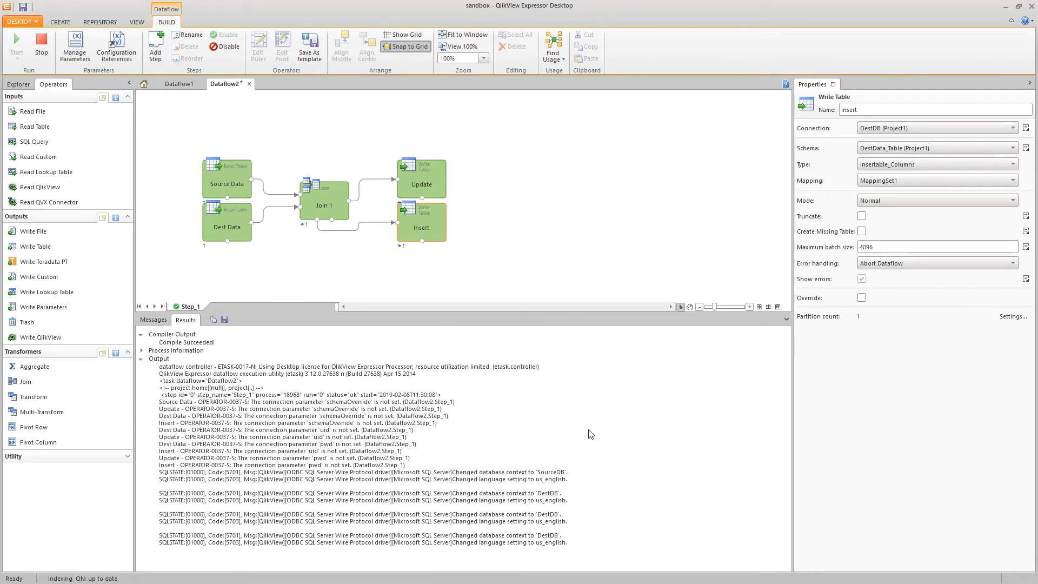
scroll(649, 449, "down", 1)
left_click_drag(786, 375, 784, 471)
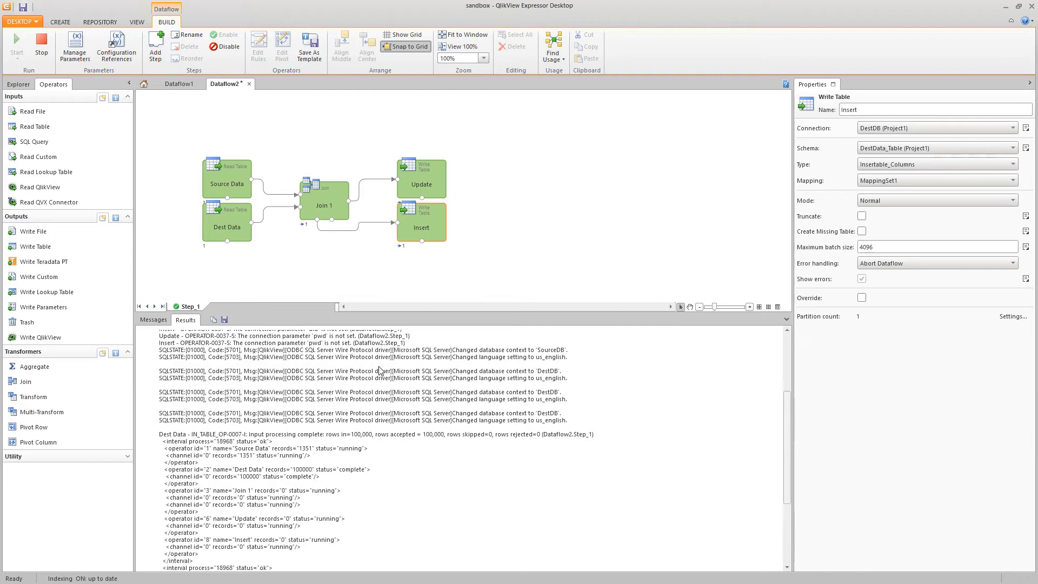
scroll(589, 428, "down", 5)
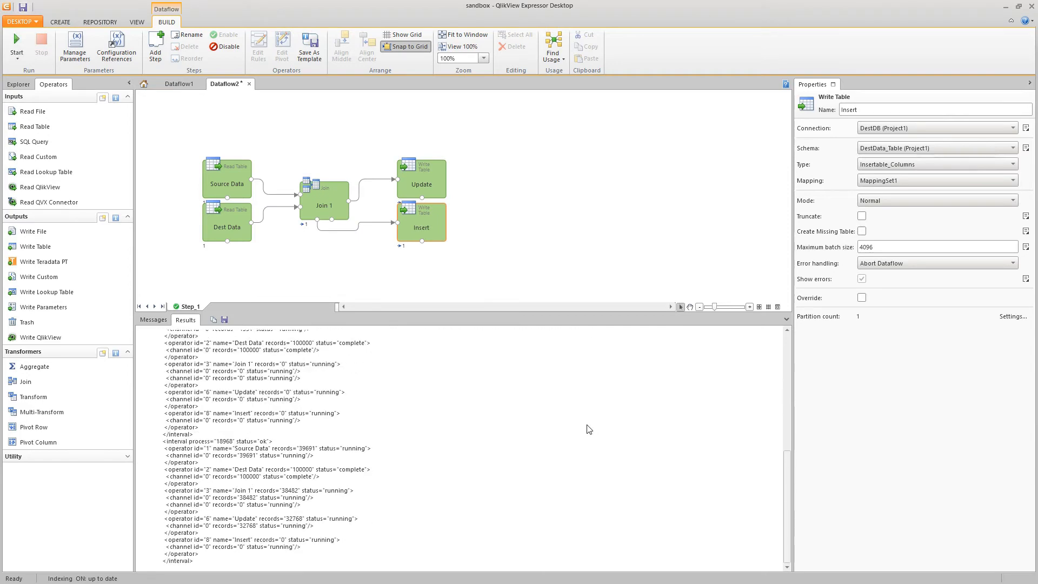
scroll(589, 429, "down", 6)
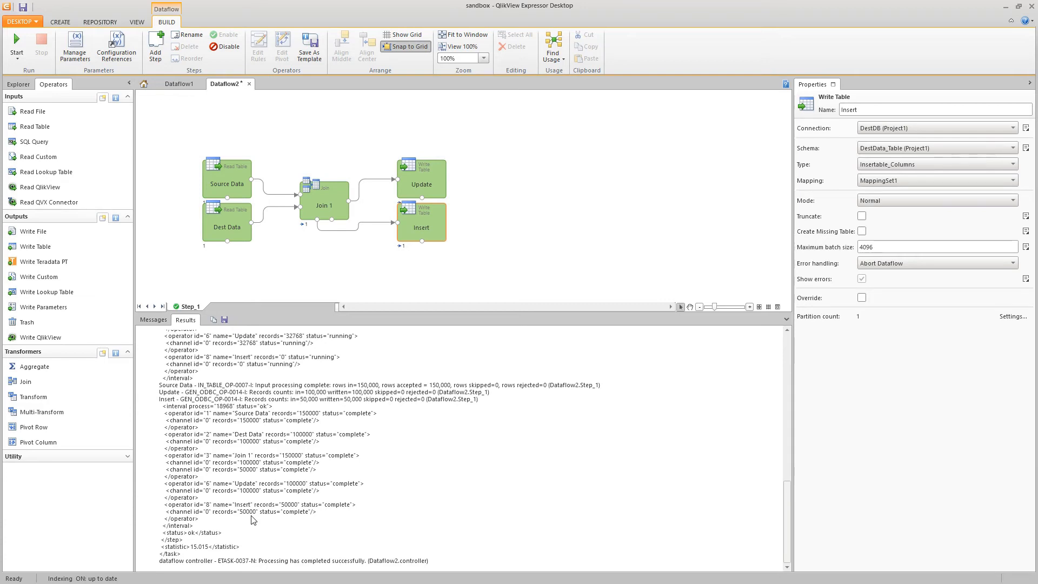
Switch to SQL Server Management Studio and rerun the DestData count and select queries to check the dataflow run.
key("alt+Tab")
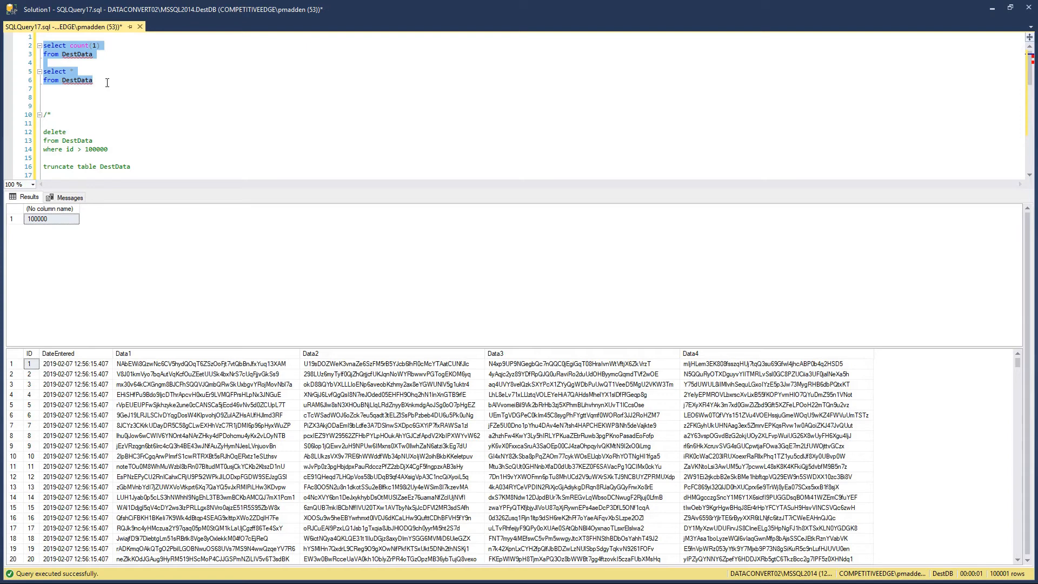
key("F5")
left_click(56, 223)
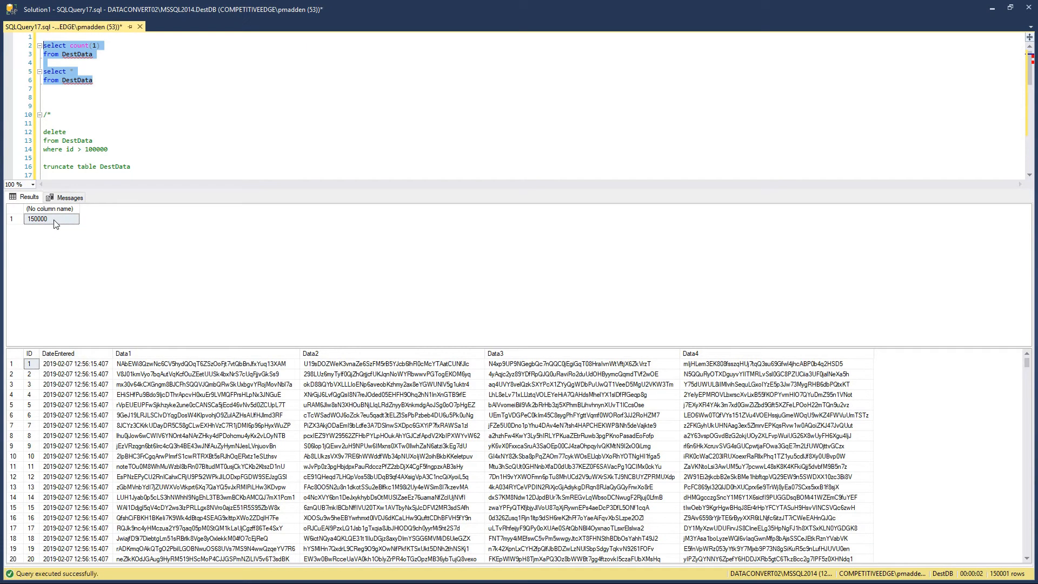